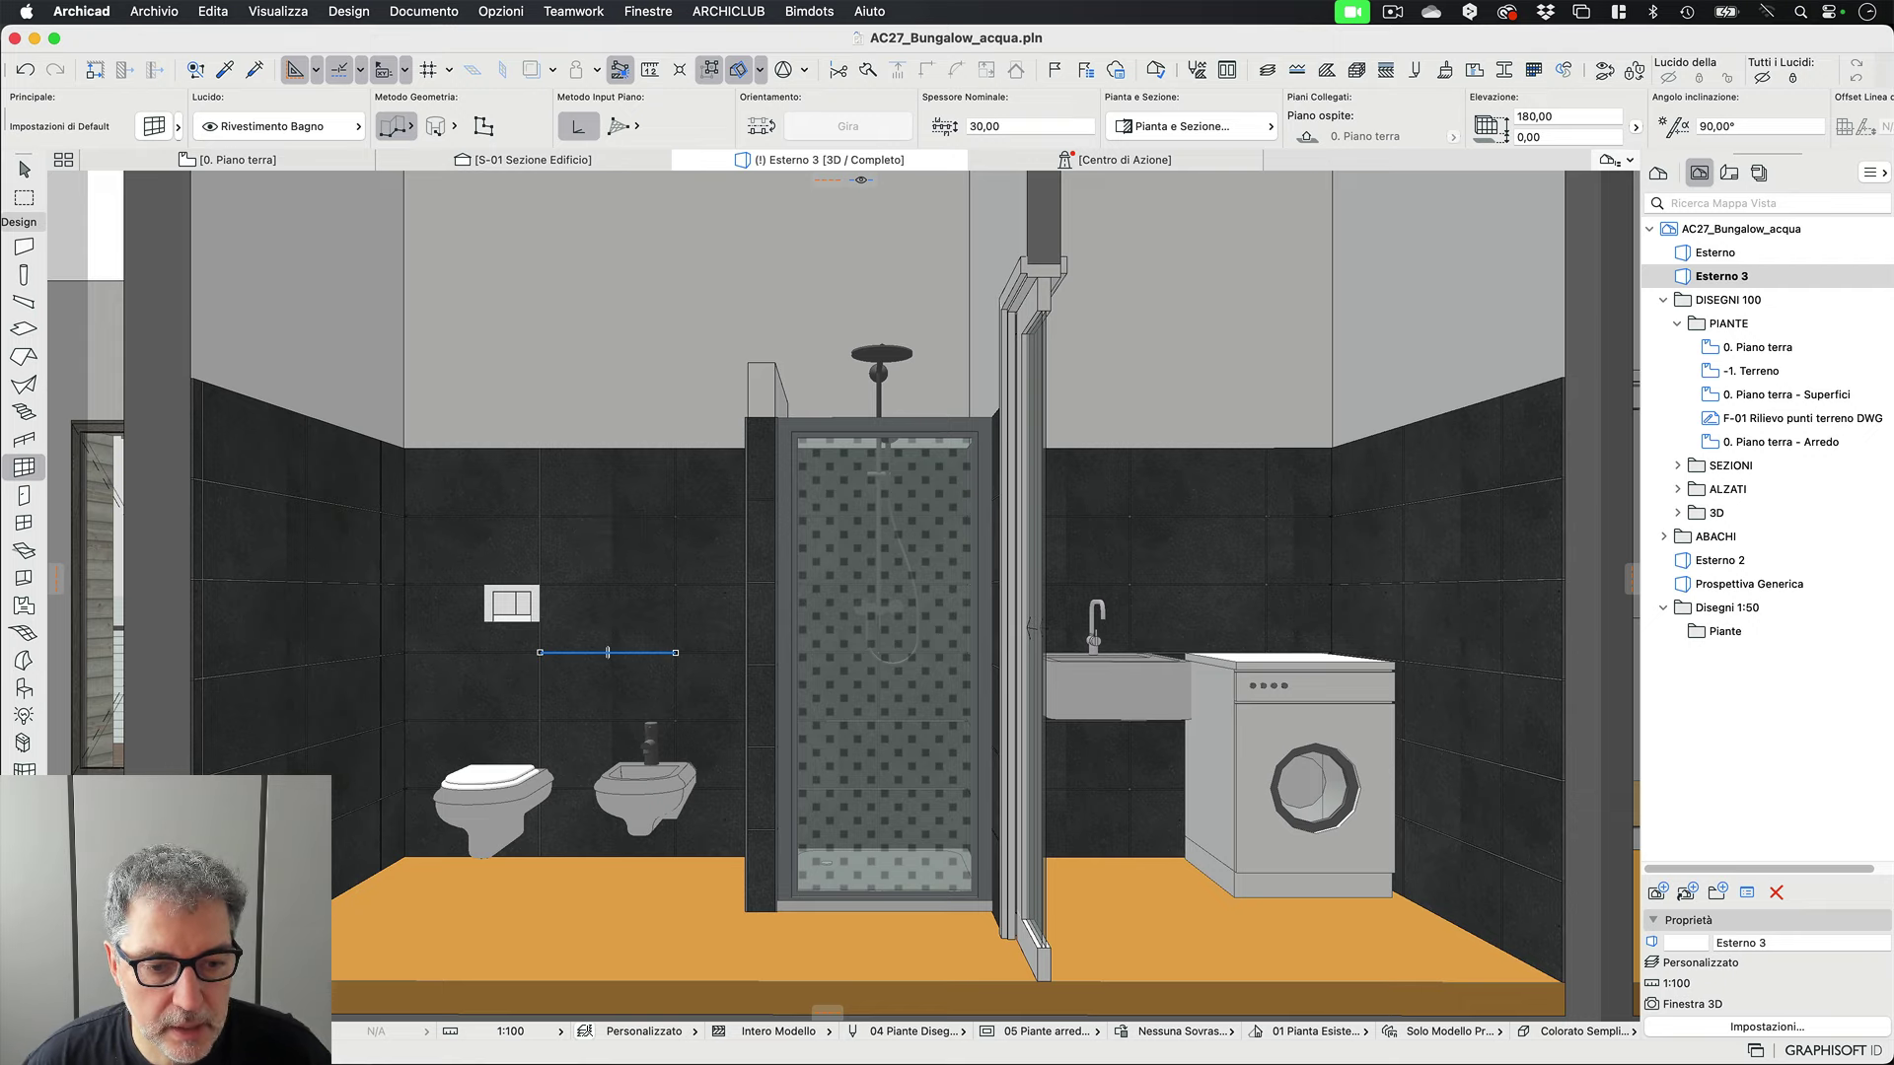
# - Create a new layer named "Pavimentazione bagno"
pyautogui.click(584, 1031)
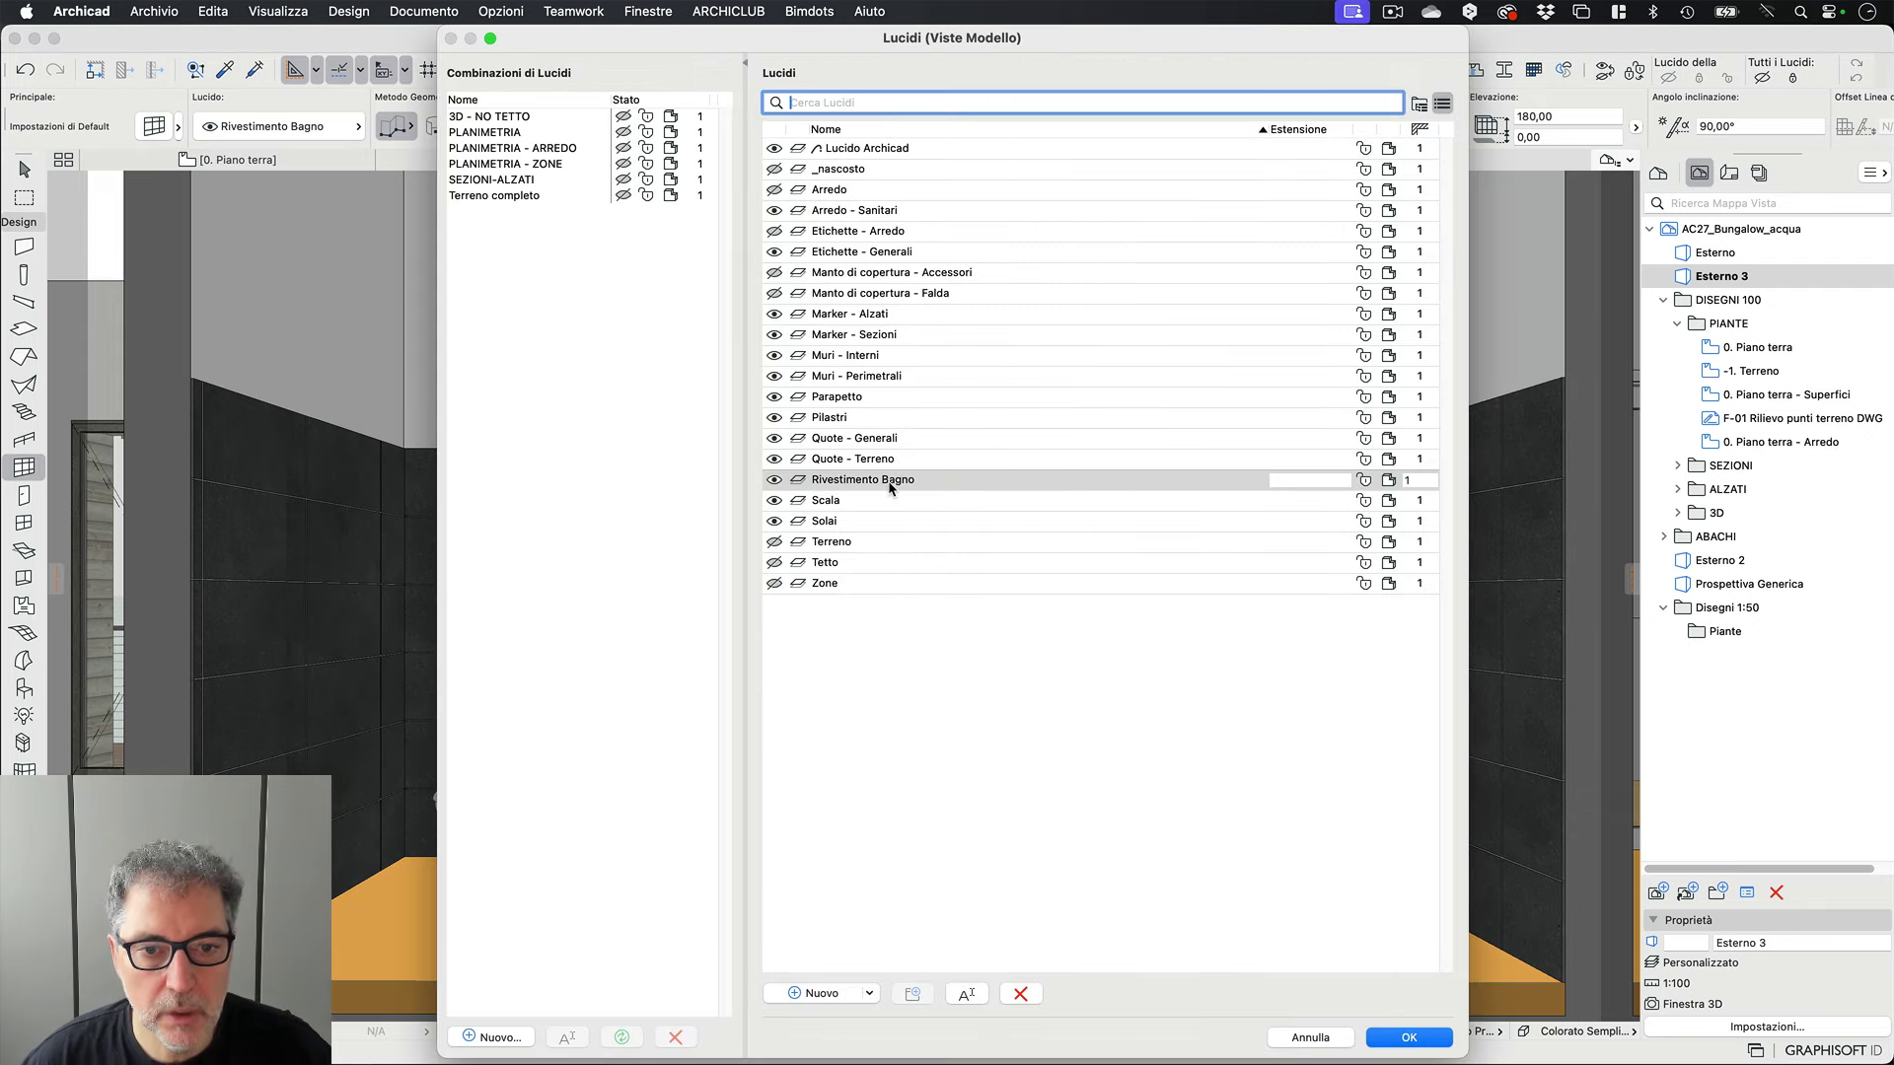
pyautogui.click(818, 995)
pyautogui.write('Pavi')
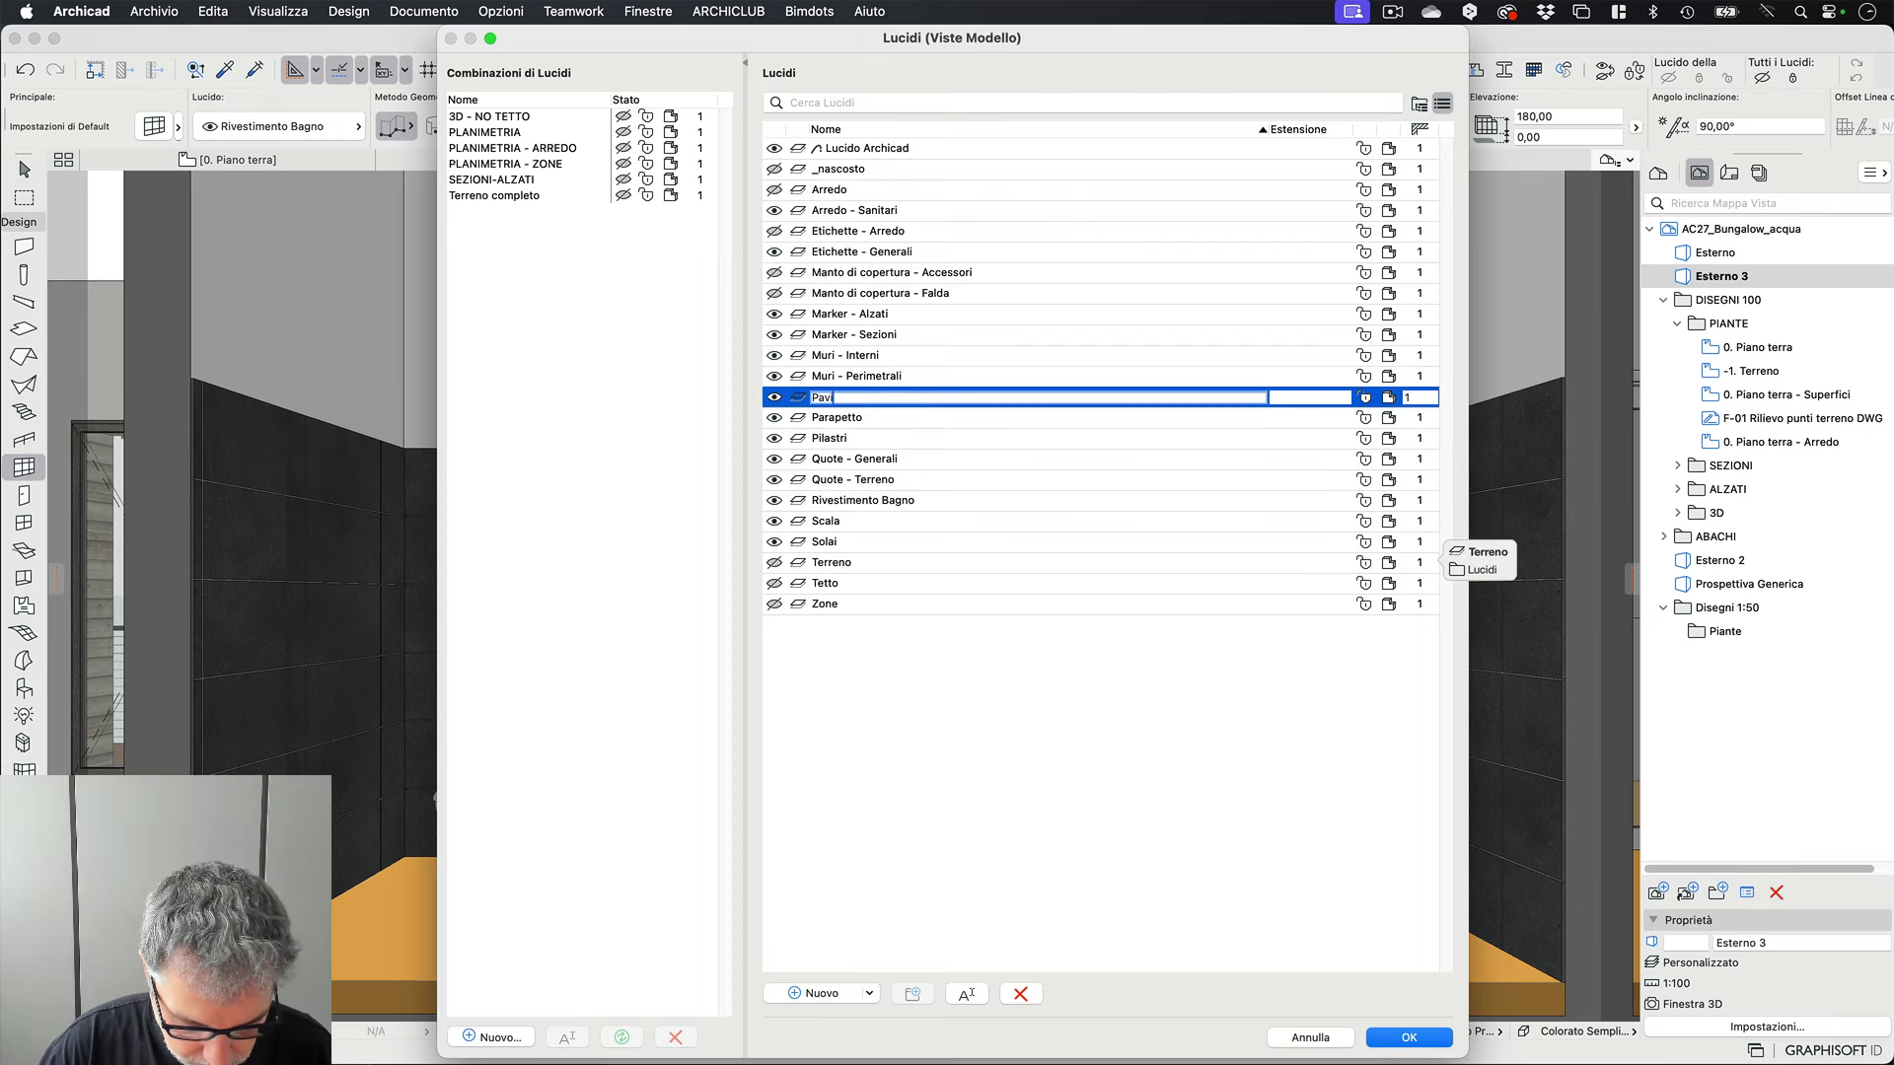
pyautogui.write('mentazione')
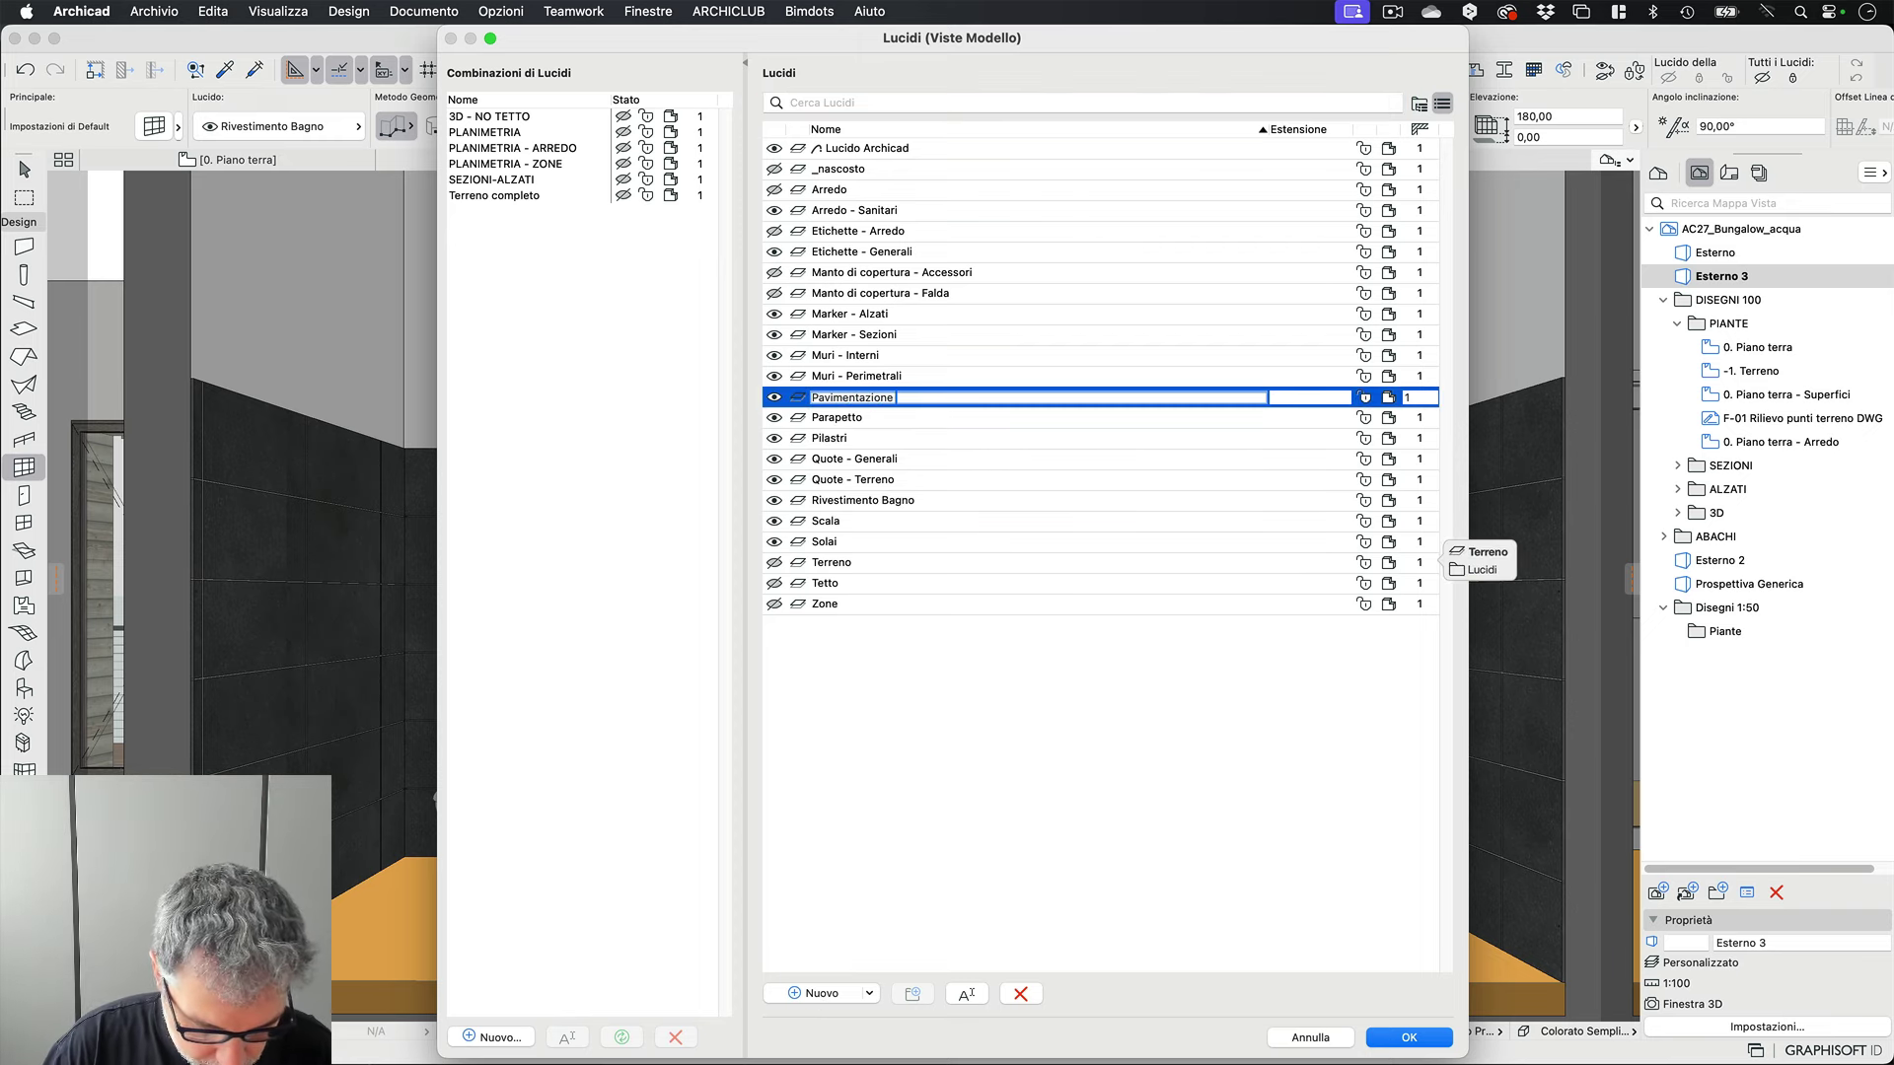
pyautogui.write(' bagno')
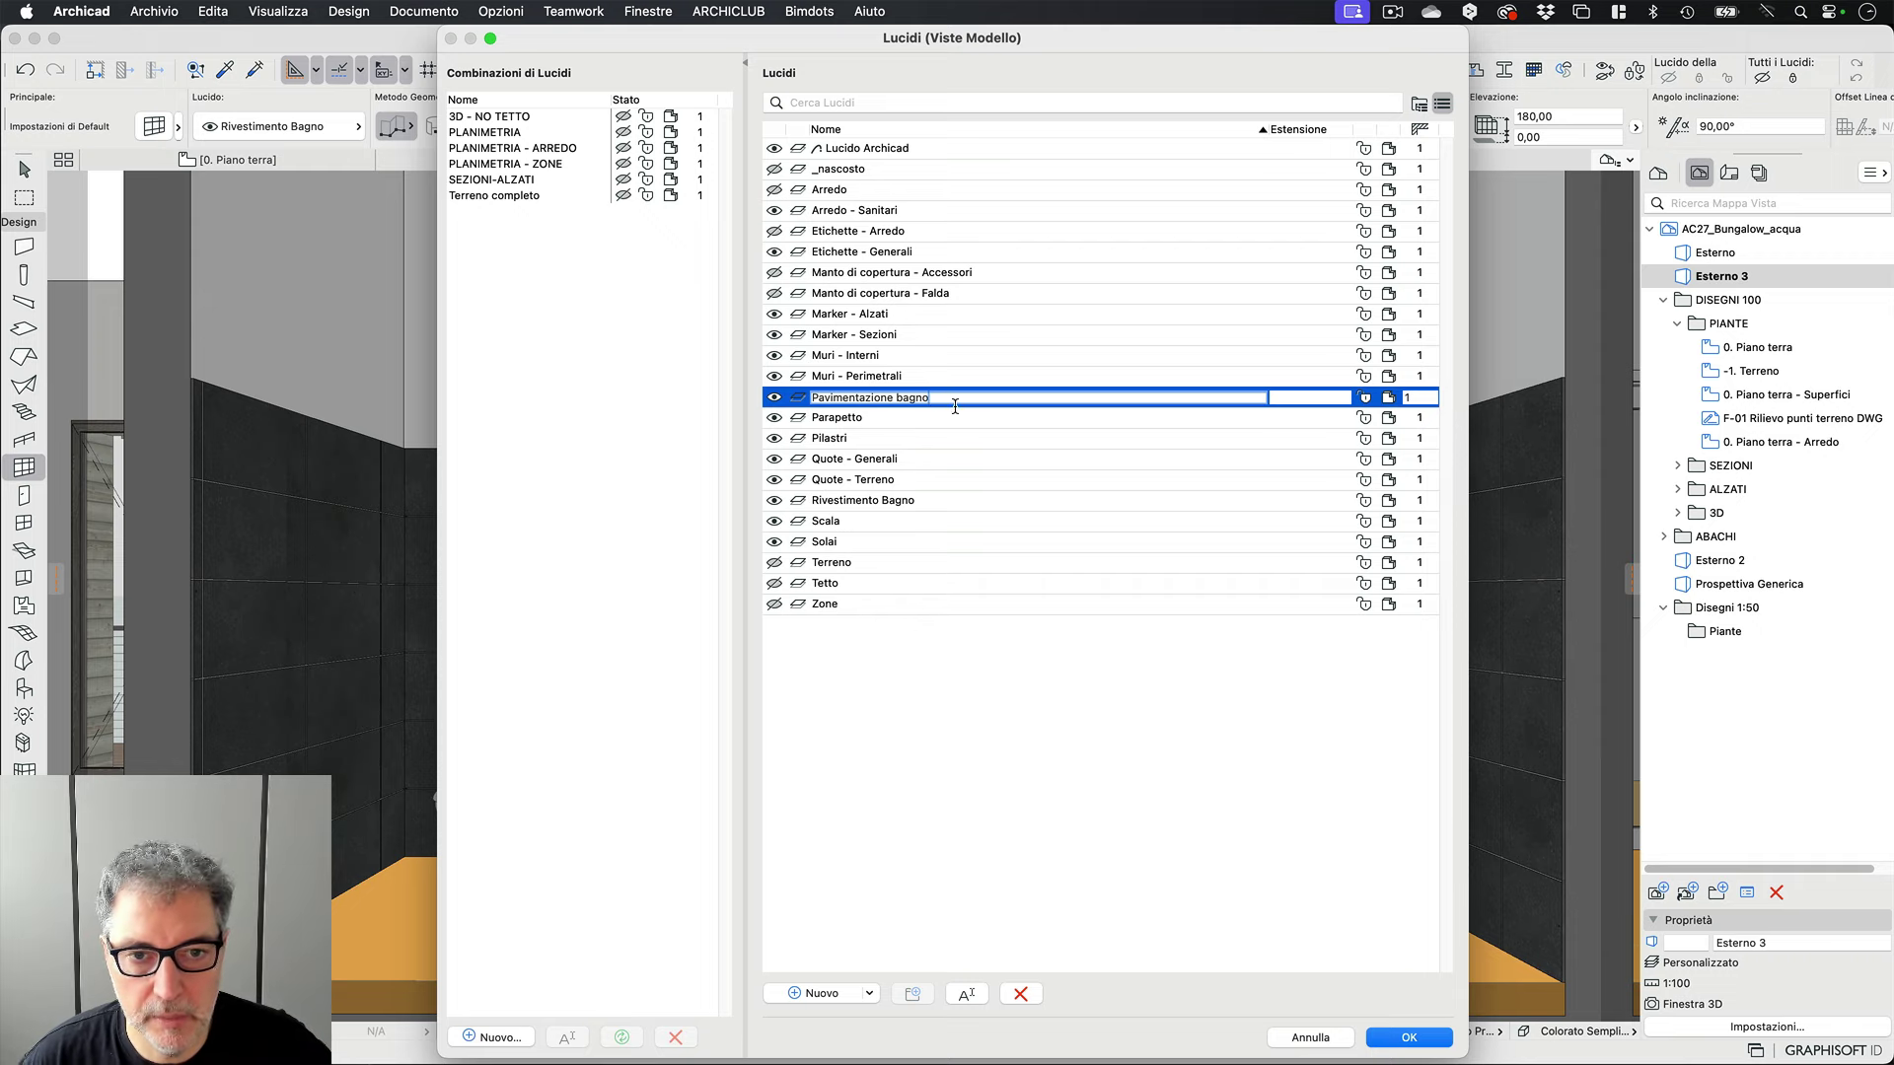
pyautogui.click(1427, 1040)
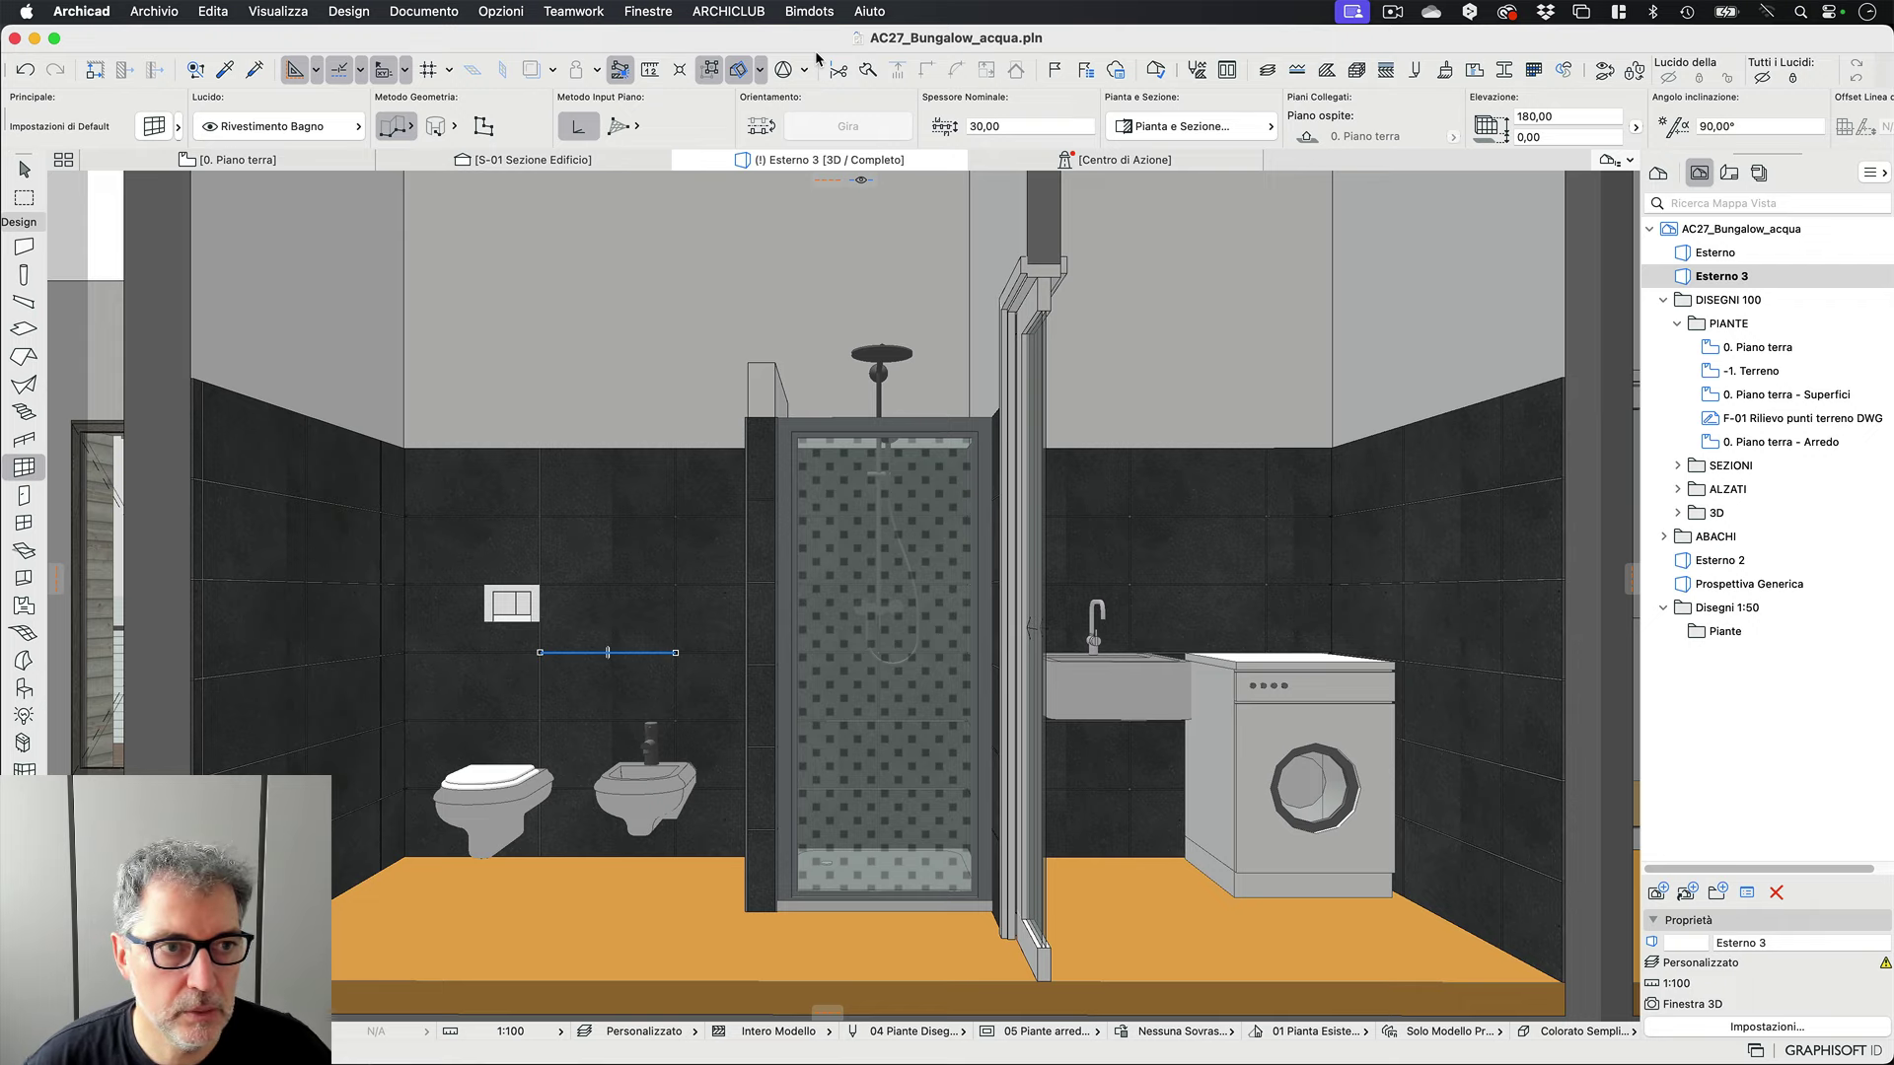
# - In the default Curtain Wall settings, duplicate the Piastrella Gres 60x30 panel class as "Piastrella Gres 30x30"
pyautogui.click(158, 128)
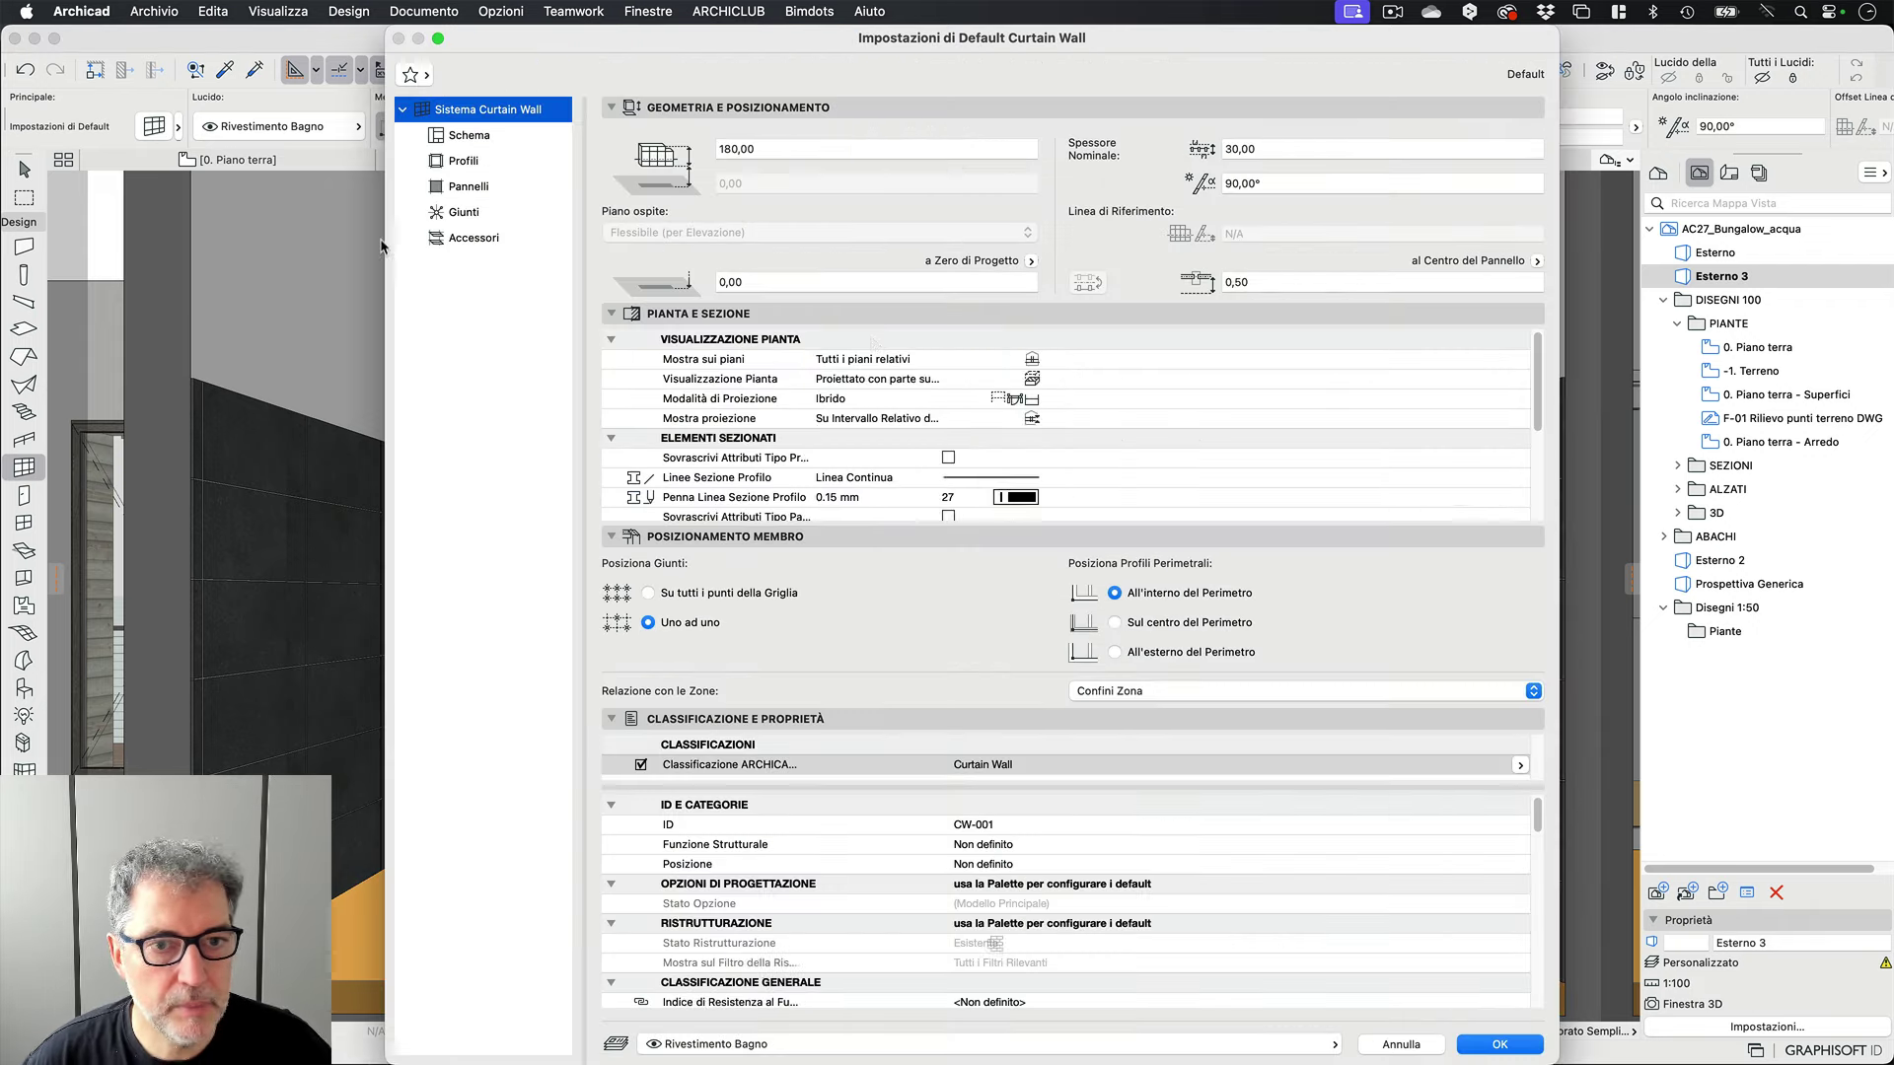
pyautogui.click(459, 137)
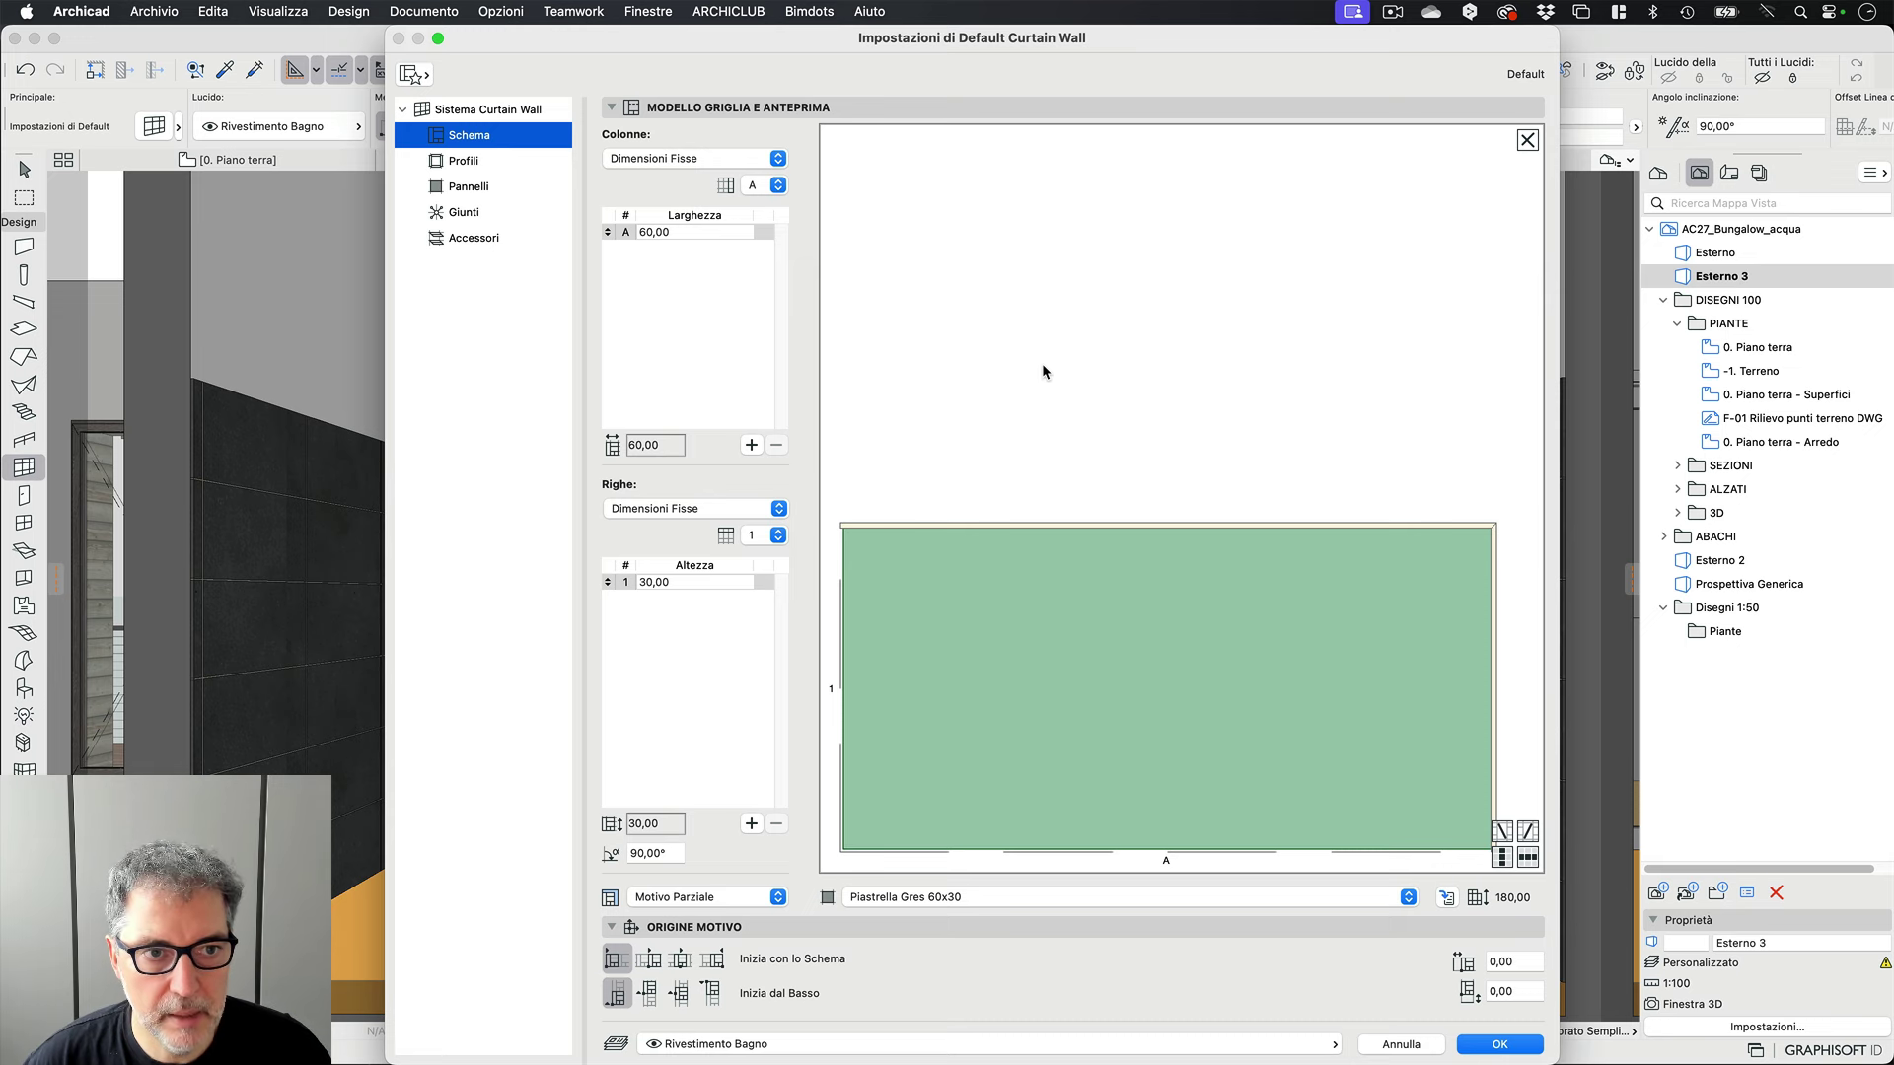
pyautogui.click(467, 187)
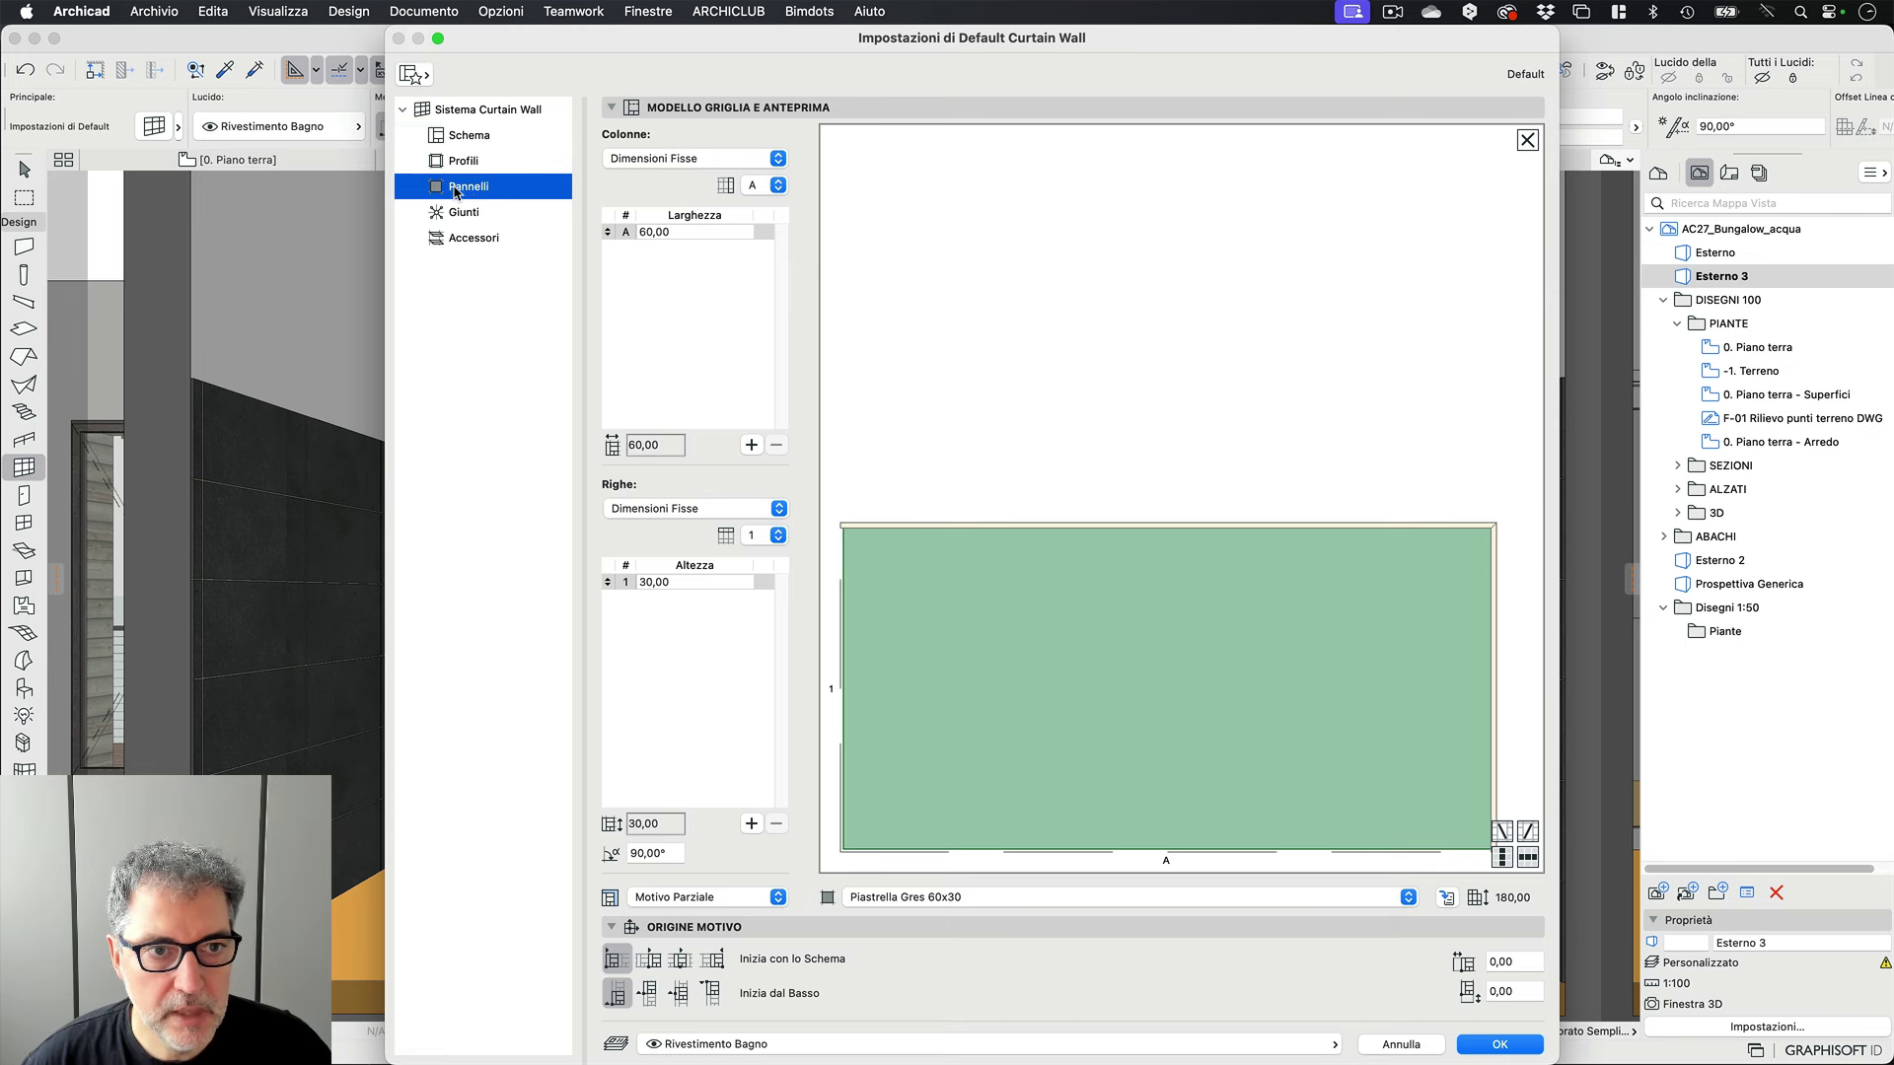
pyautogui.click(656, 146)
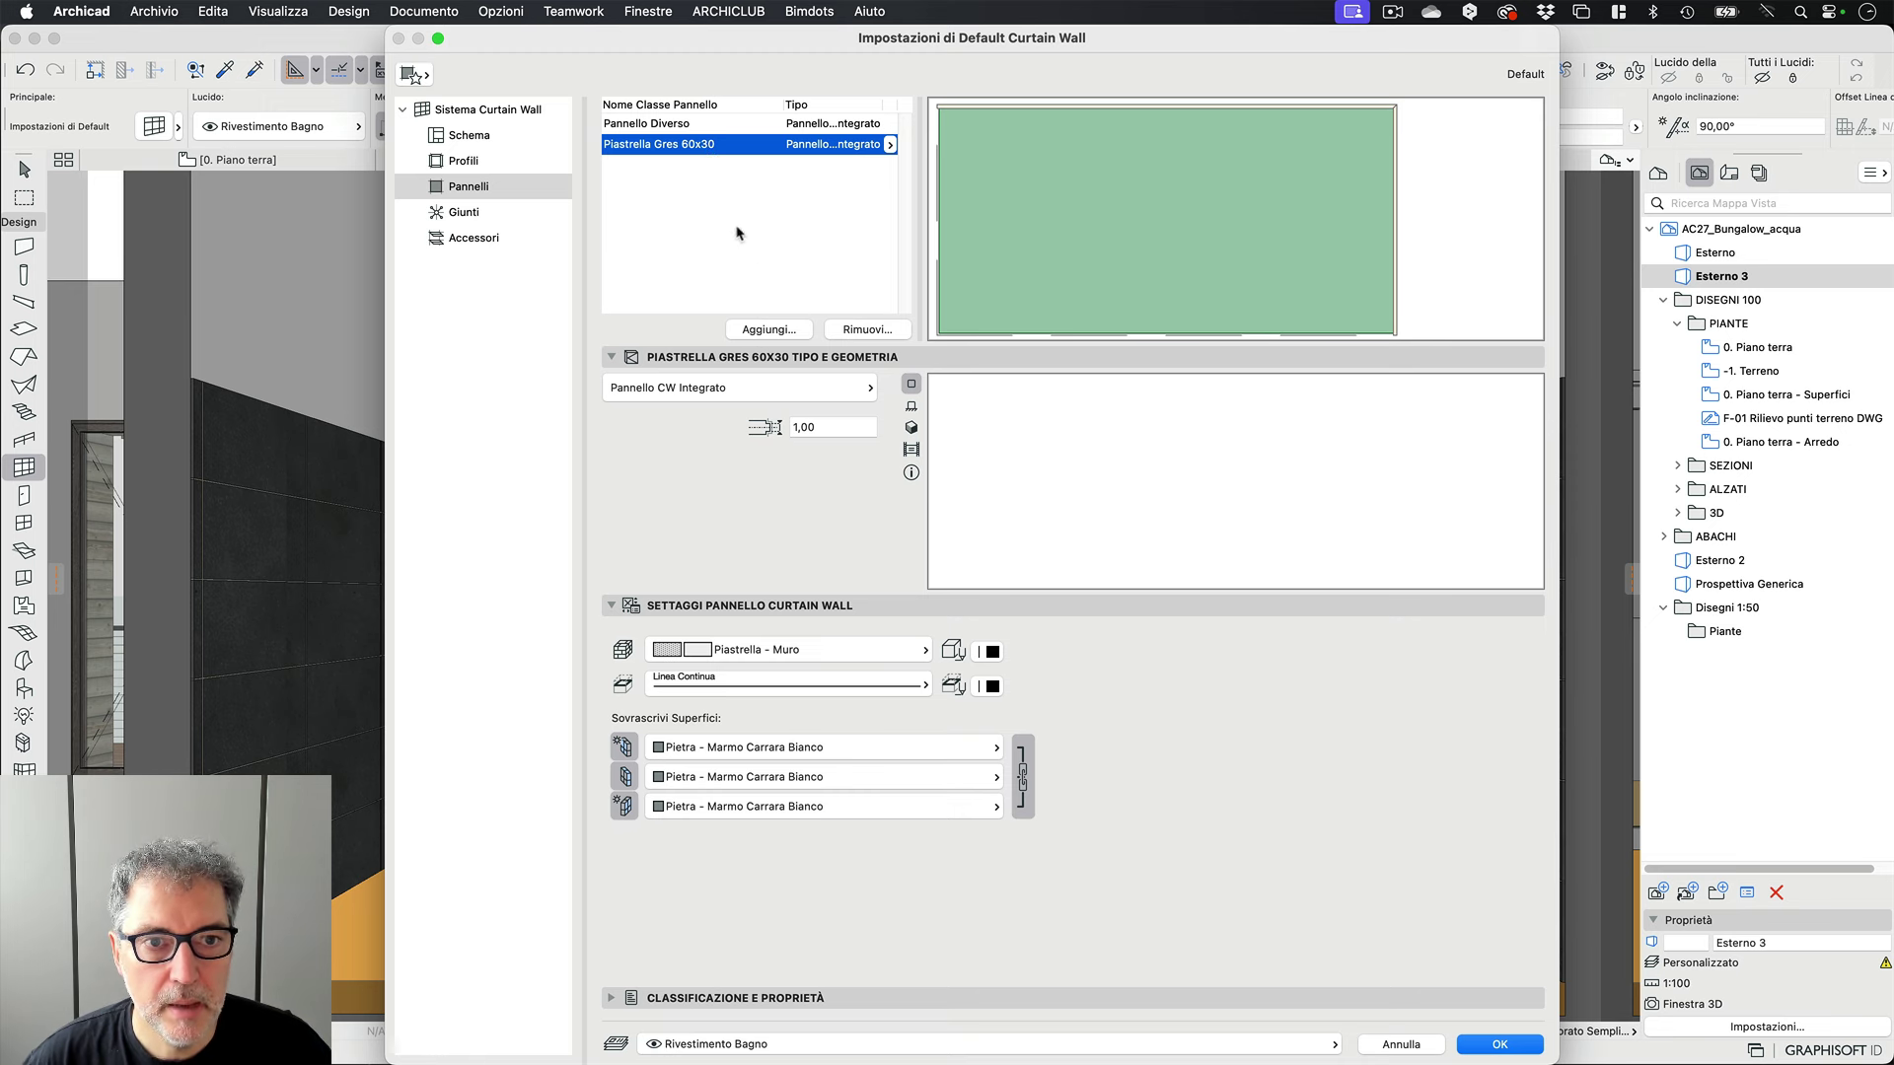
pyautogui.click(768, 329)
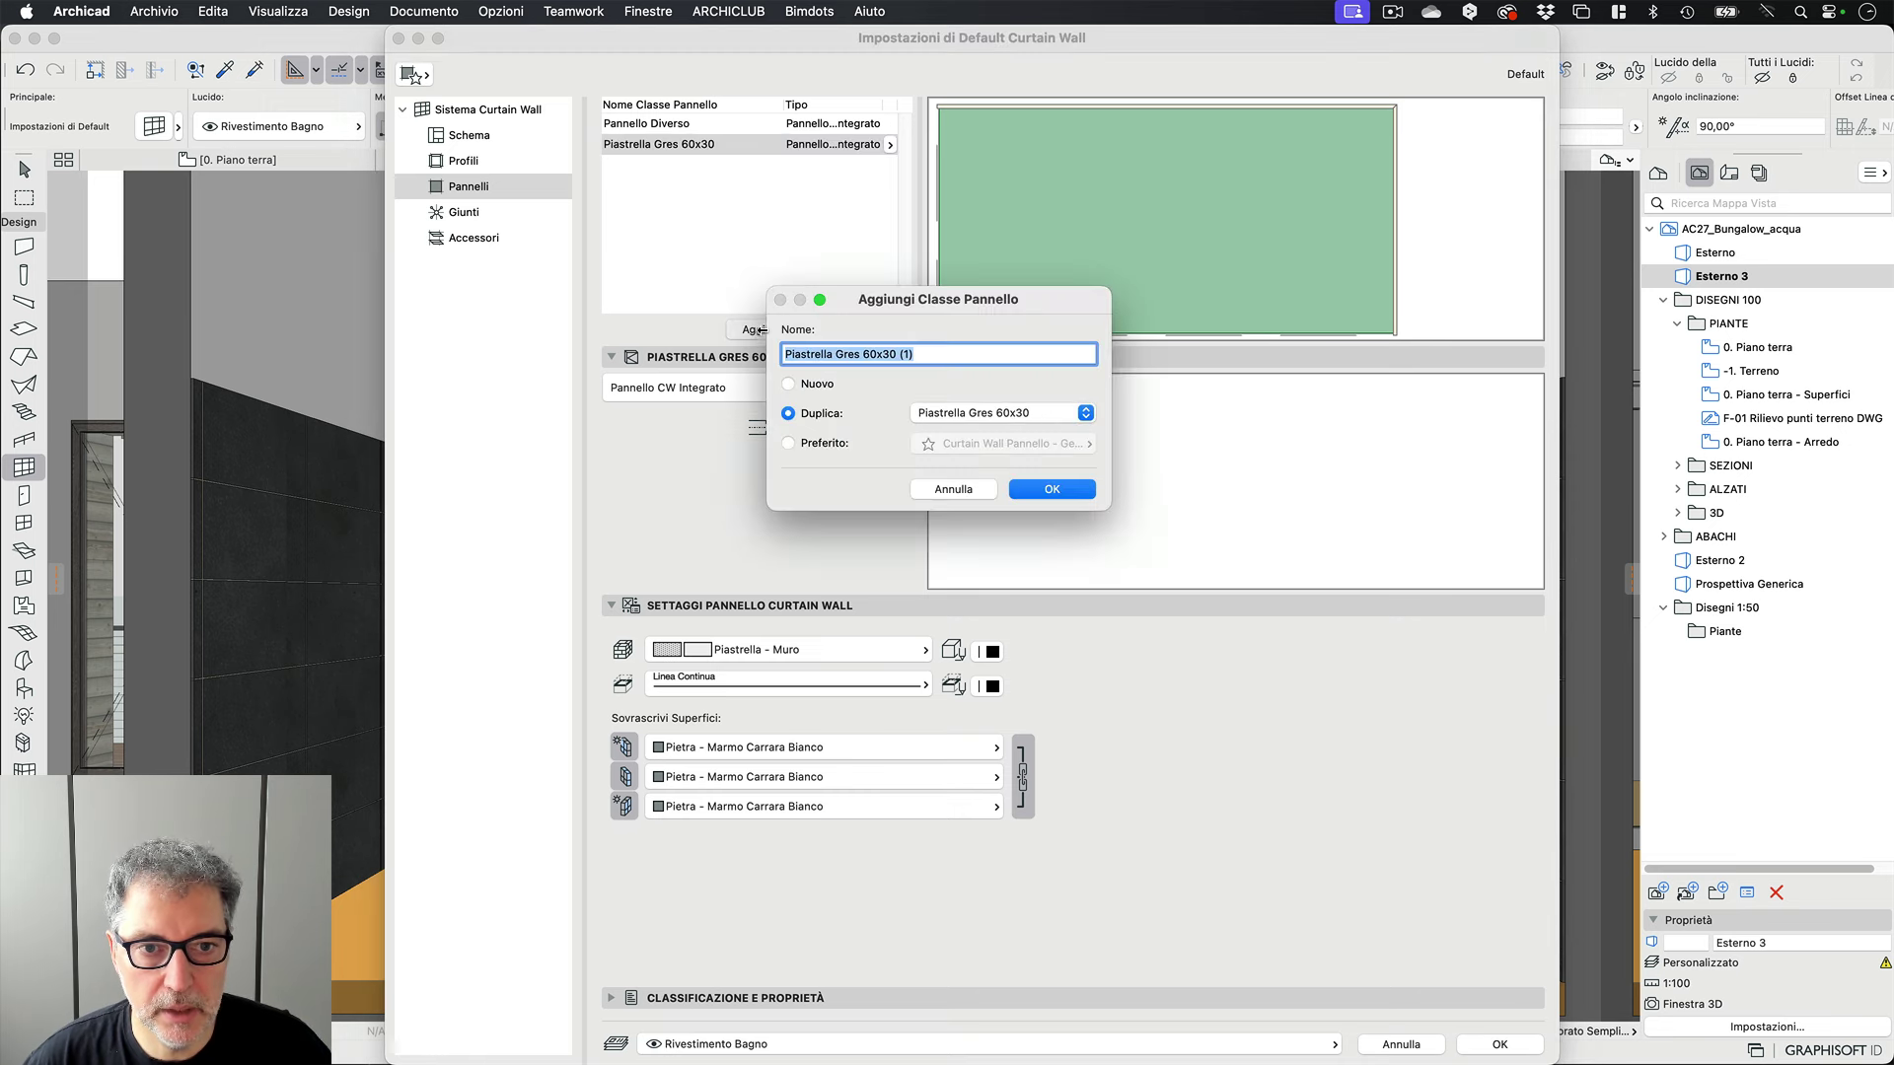
pyautogui.click(867, 355)
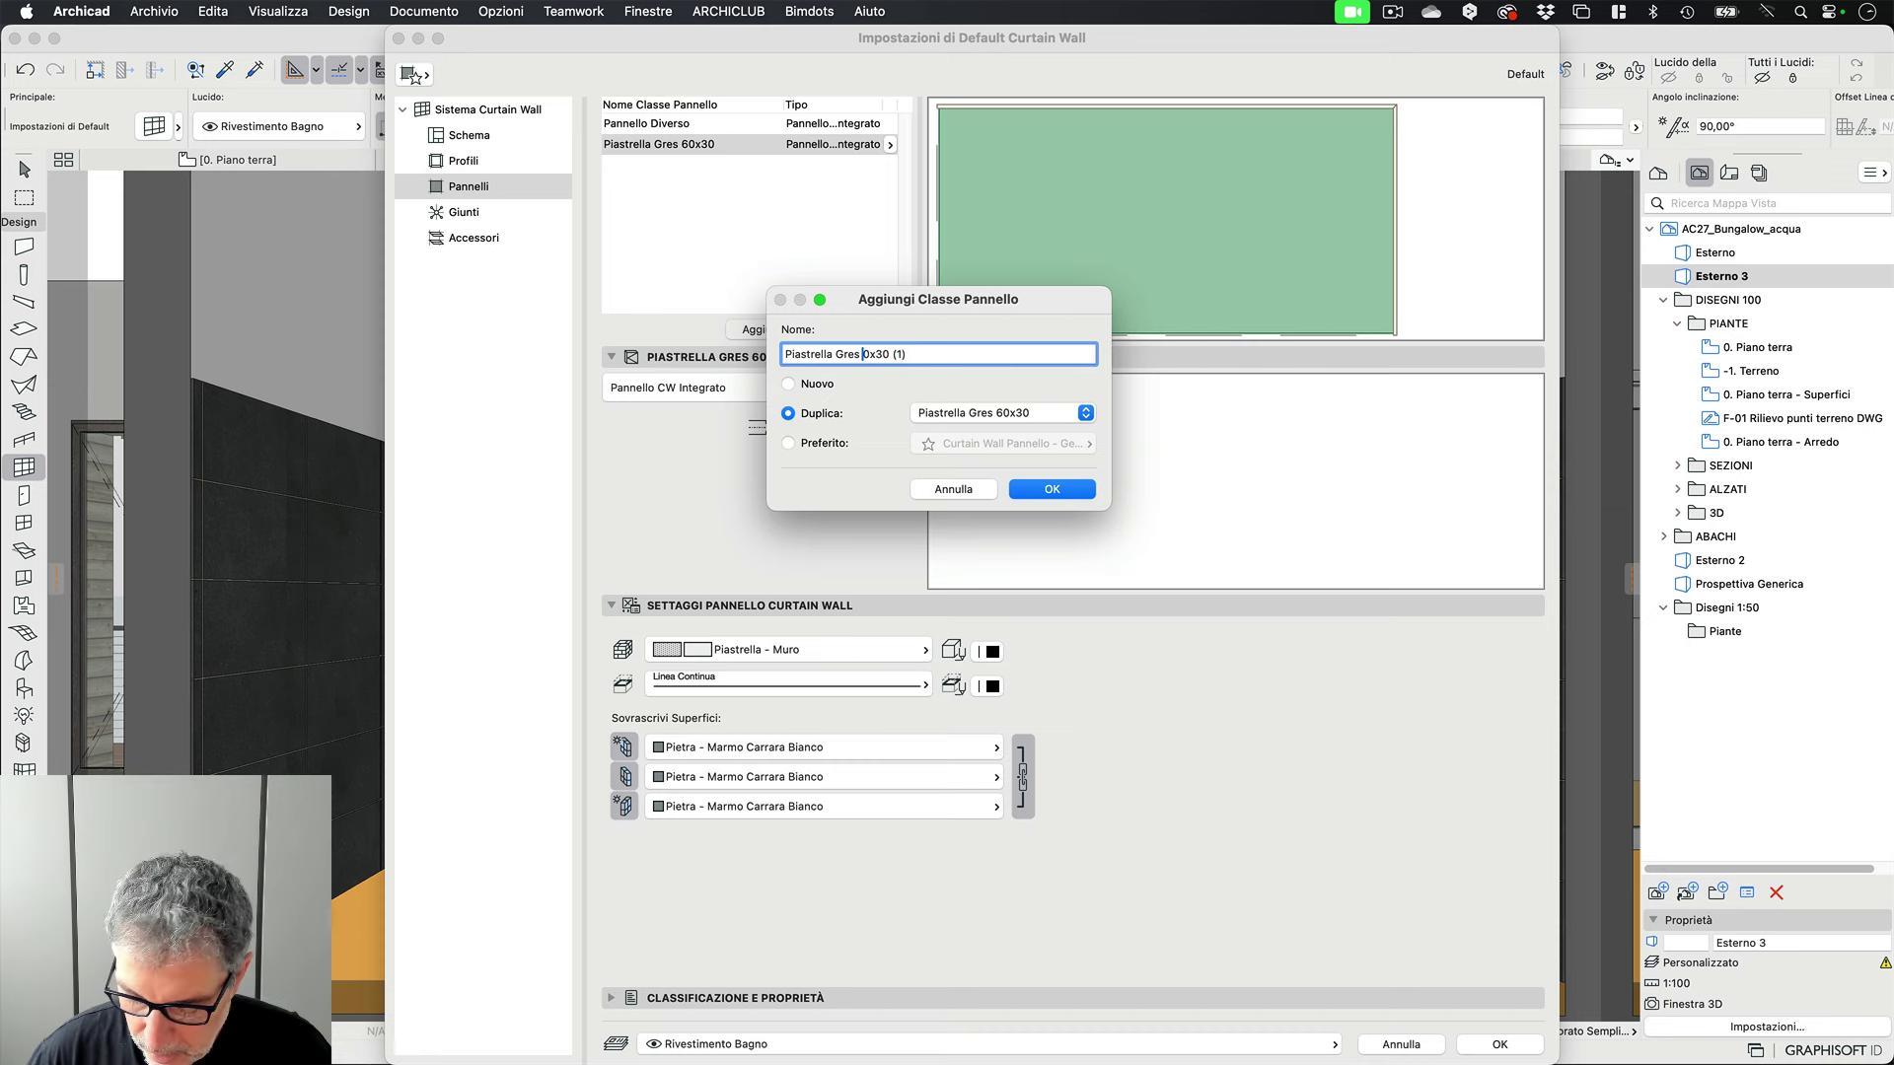
pyautogui.press('BackSpace')
pyautogui.write('3')
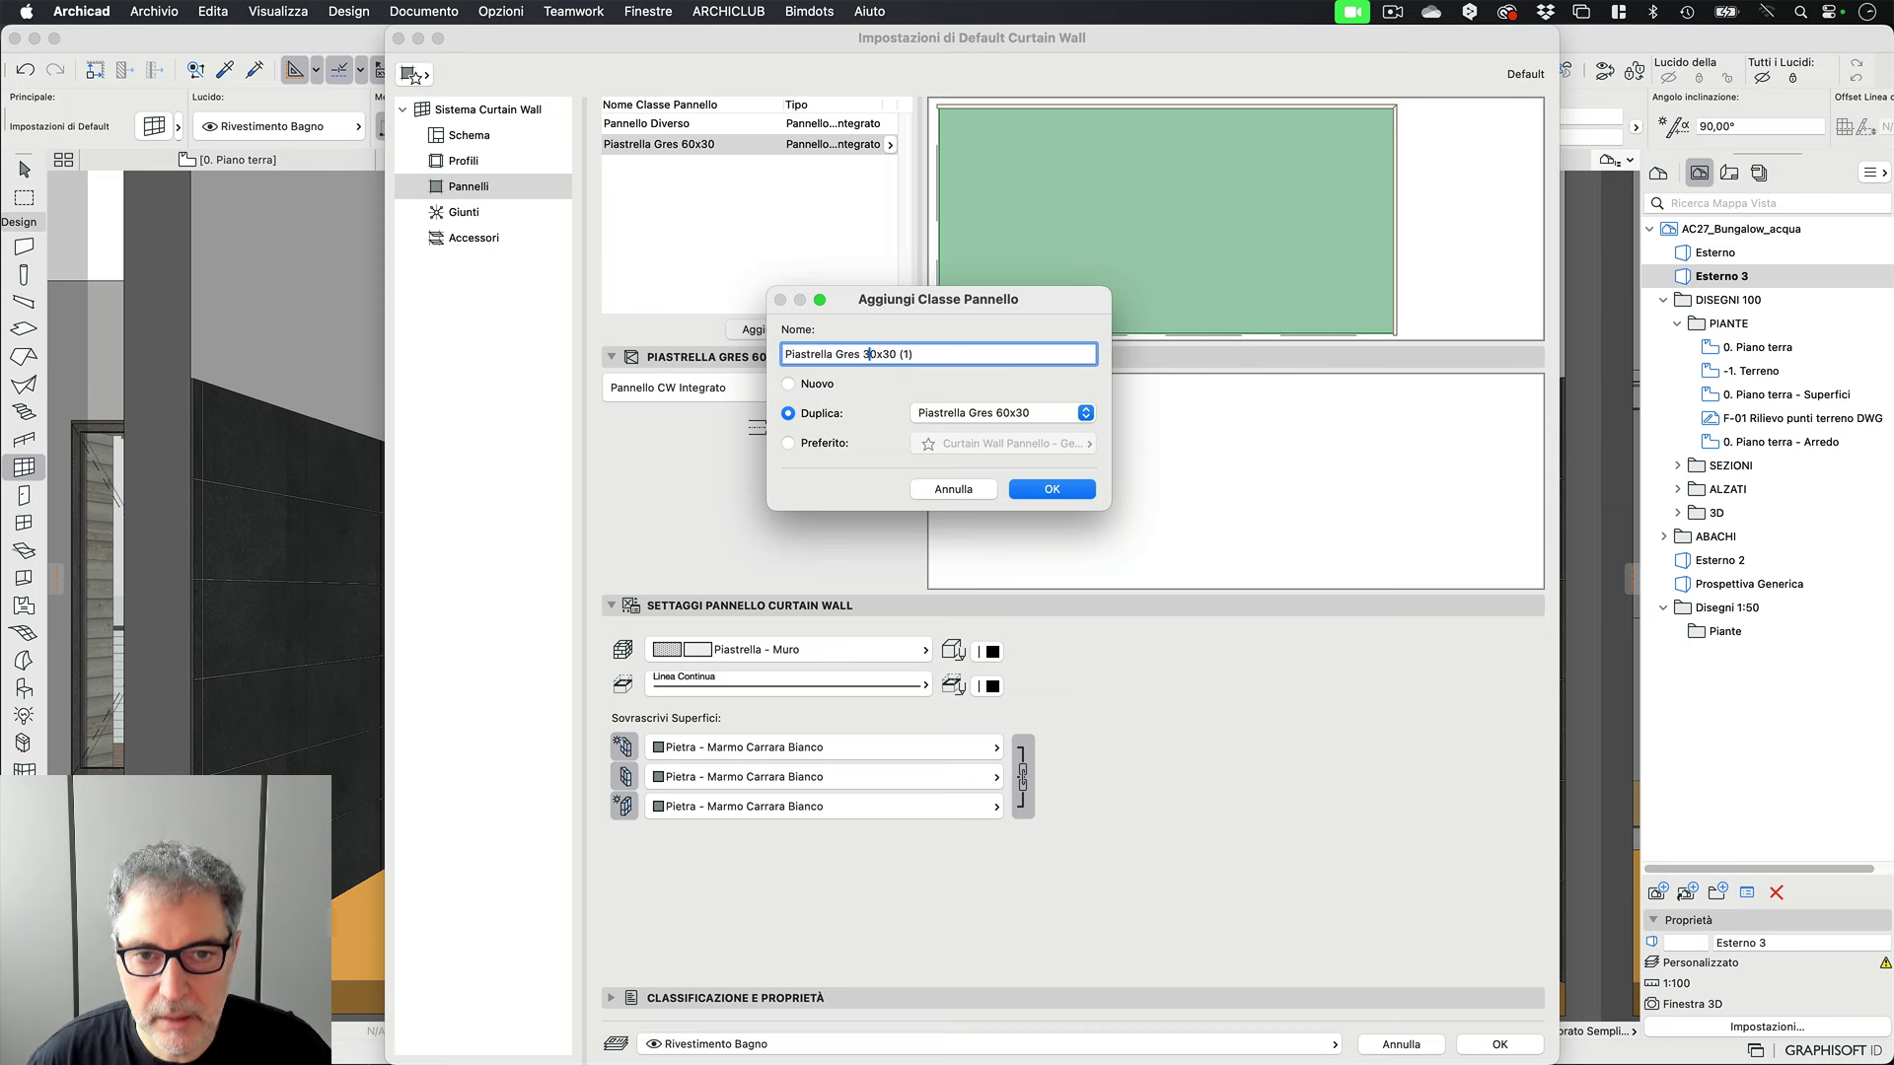
pyautogui.click(925, 355)
pyautogui.press('BackSpace')
pyautogui.press('BackSpace')
pyautogui.press('BackSpace')
pyautogui.press('BackSpace')
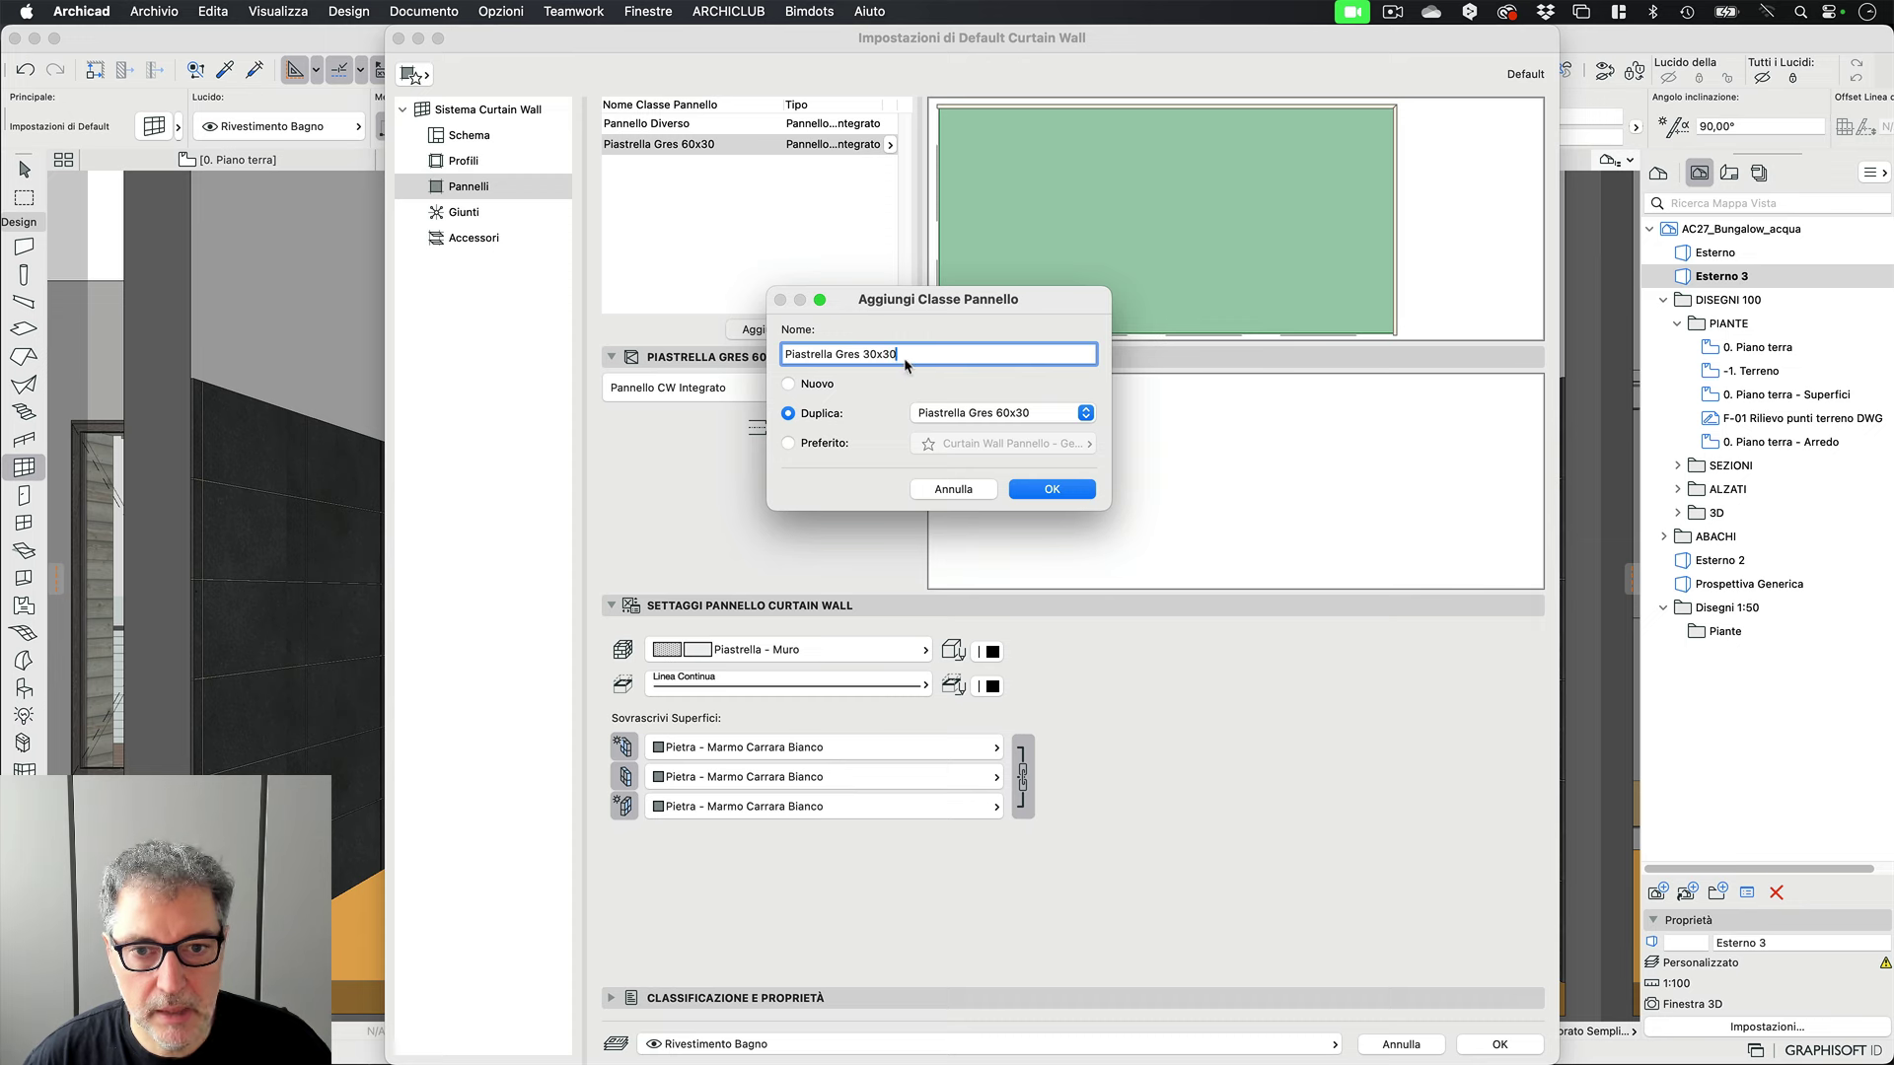
pyautogui.click(1063, 491)
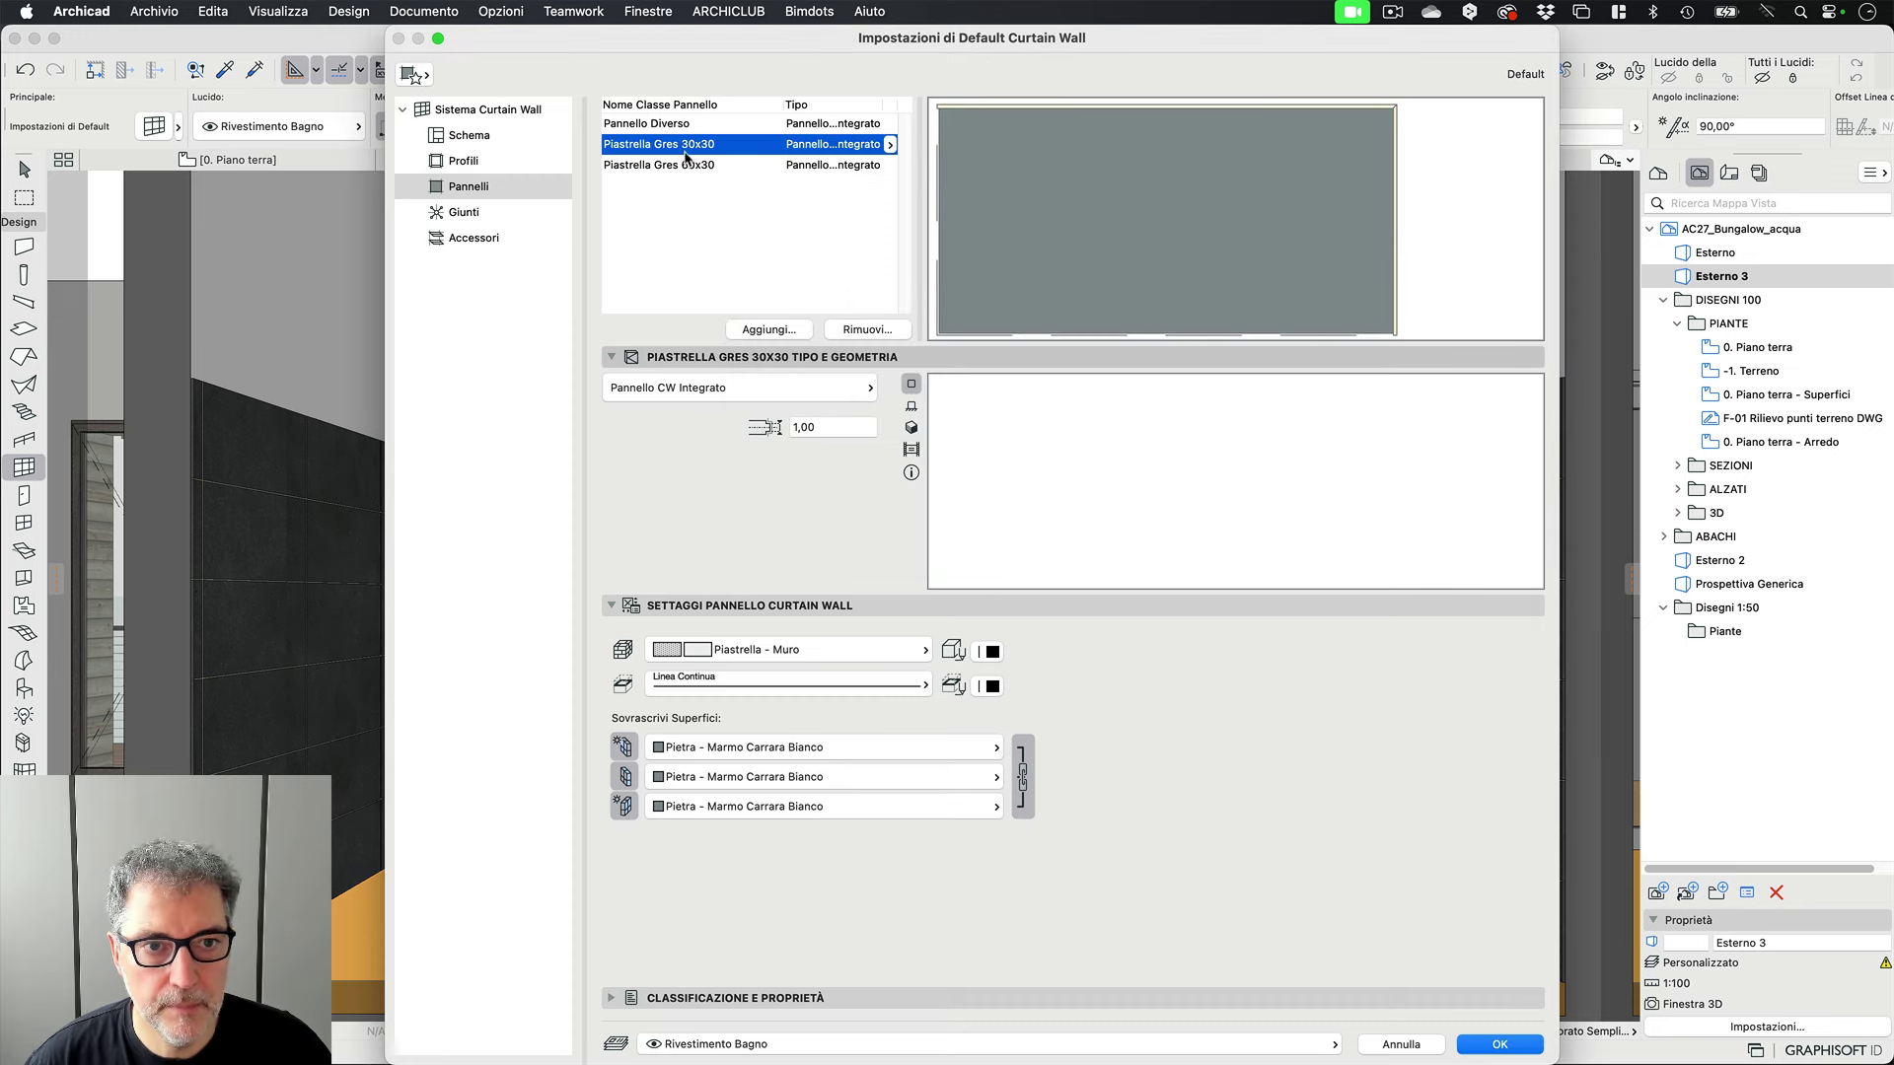
# - Assign the Piastrella Gres 30x30 panel to the scheme's grid cell and set column A's width to 30
pyautogui.click(458, 139)
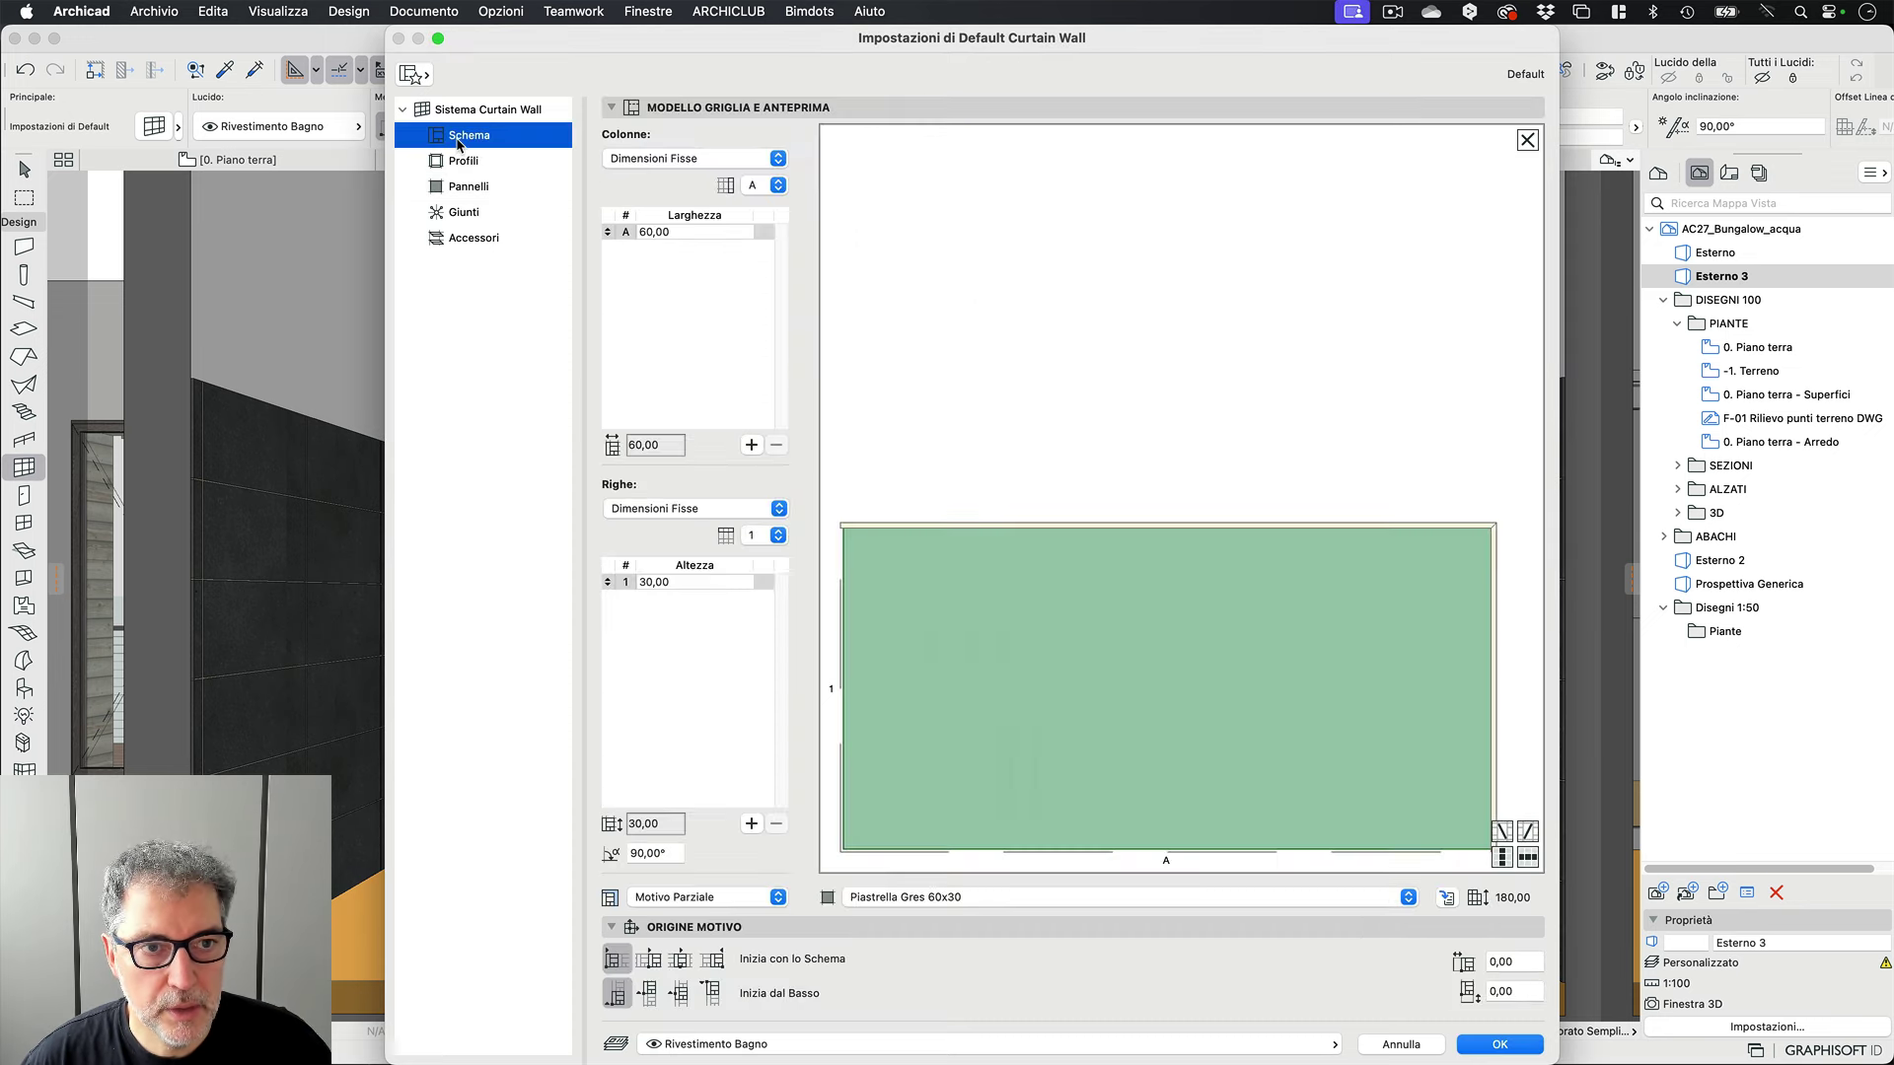
pyautogui.click(973, 631)
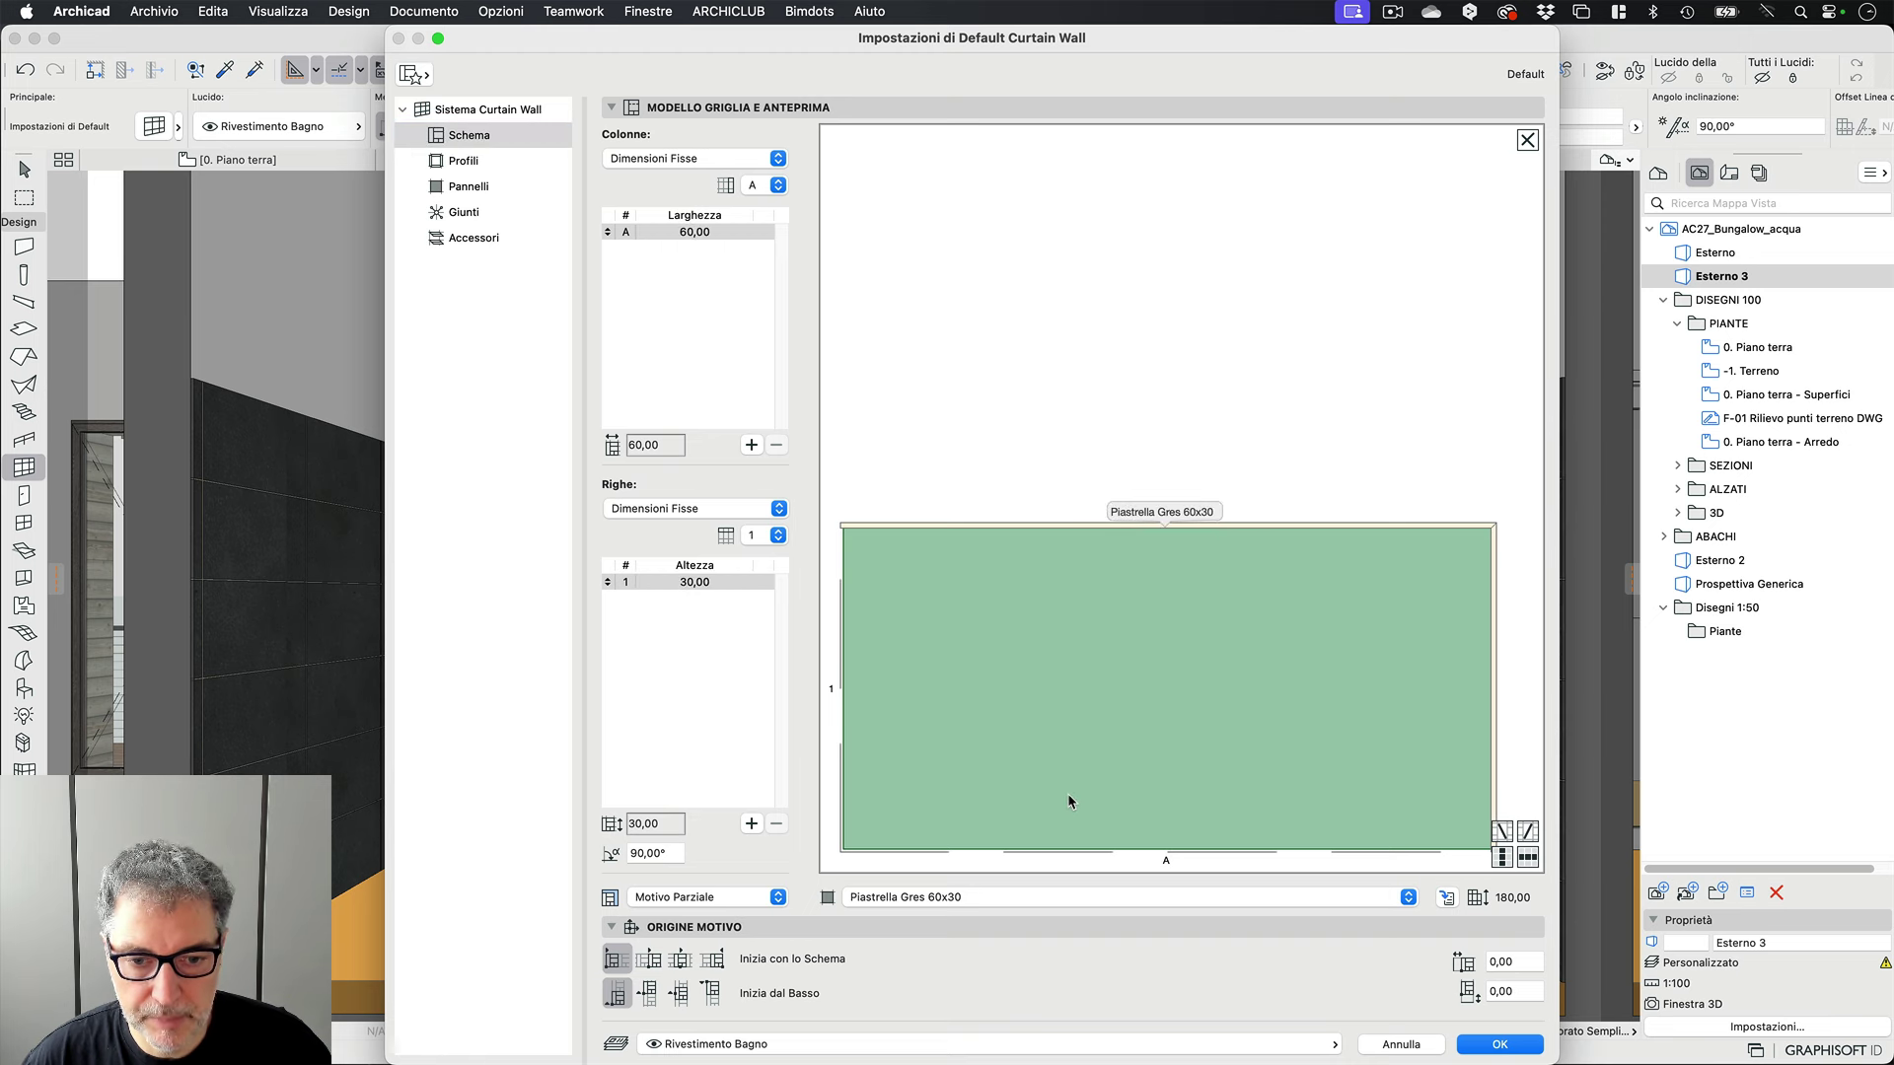
pyautogui.click(973, 897)
pyautogui.click(969, 875)
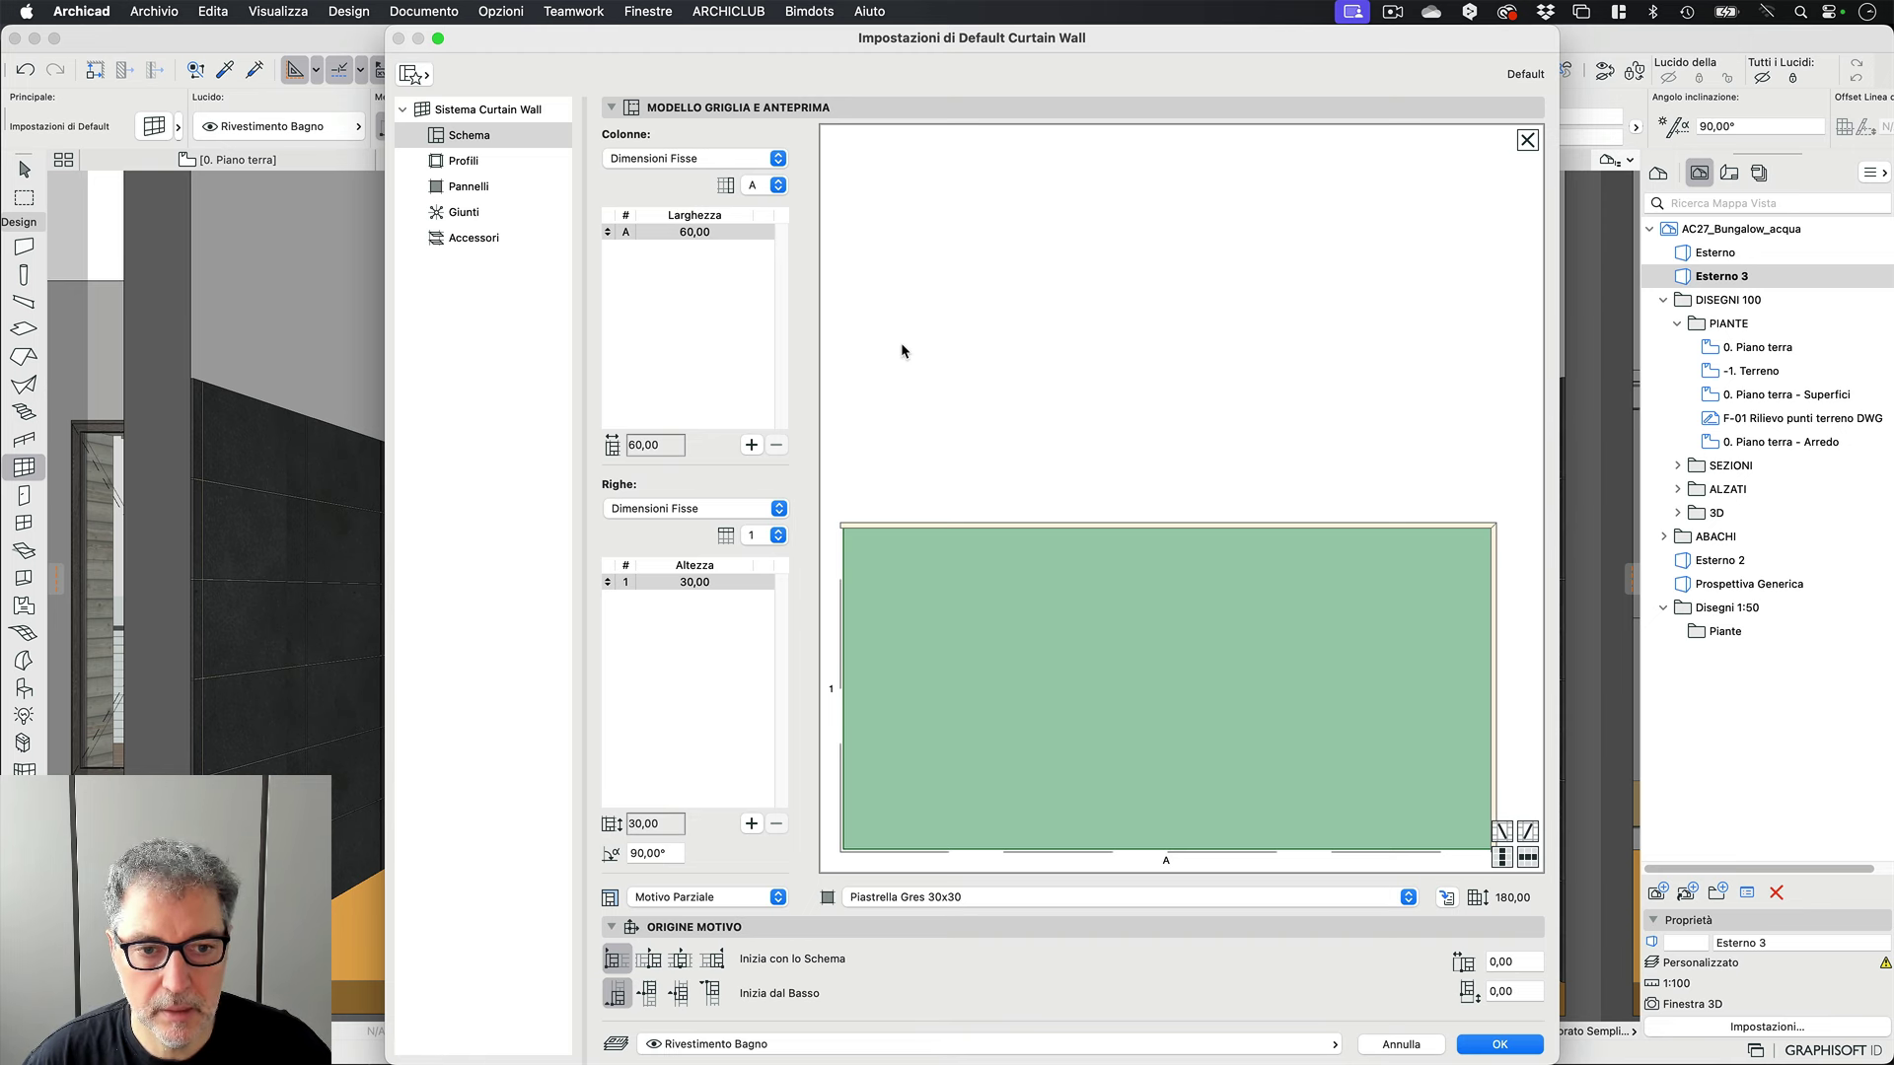
pyautogui.click(683, 233)
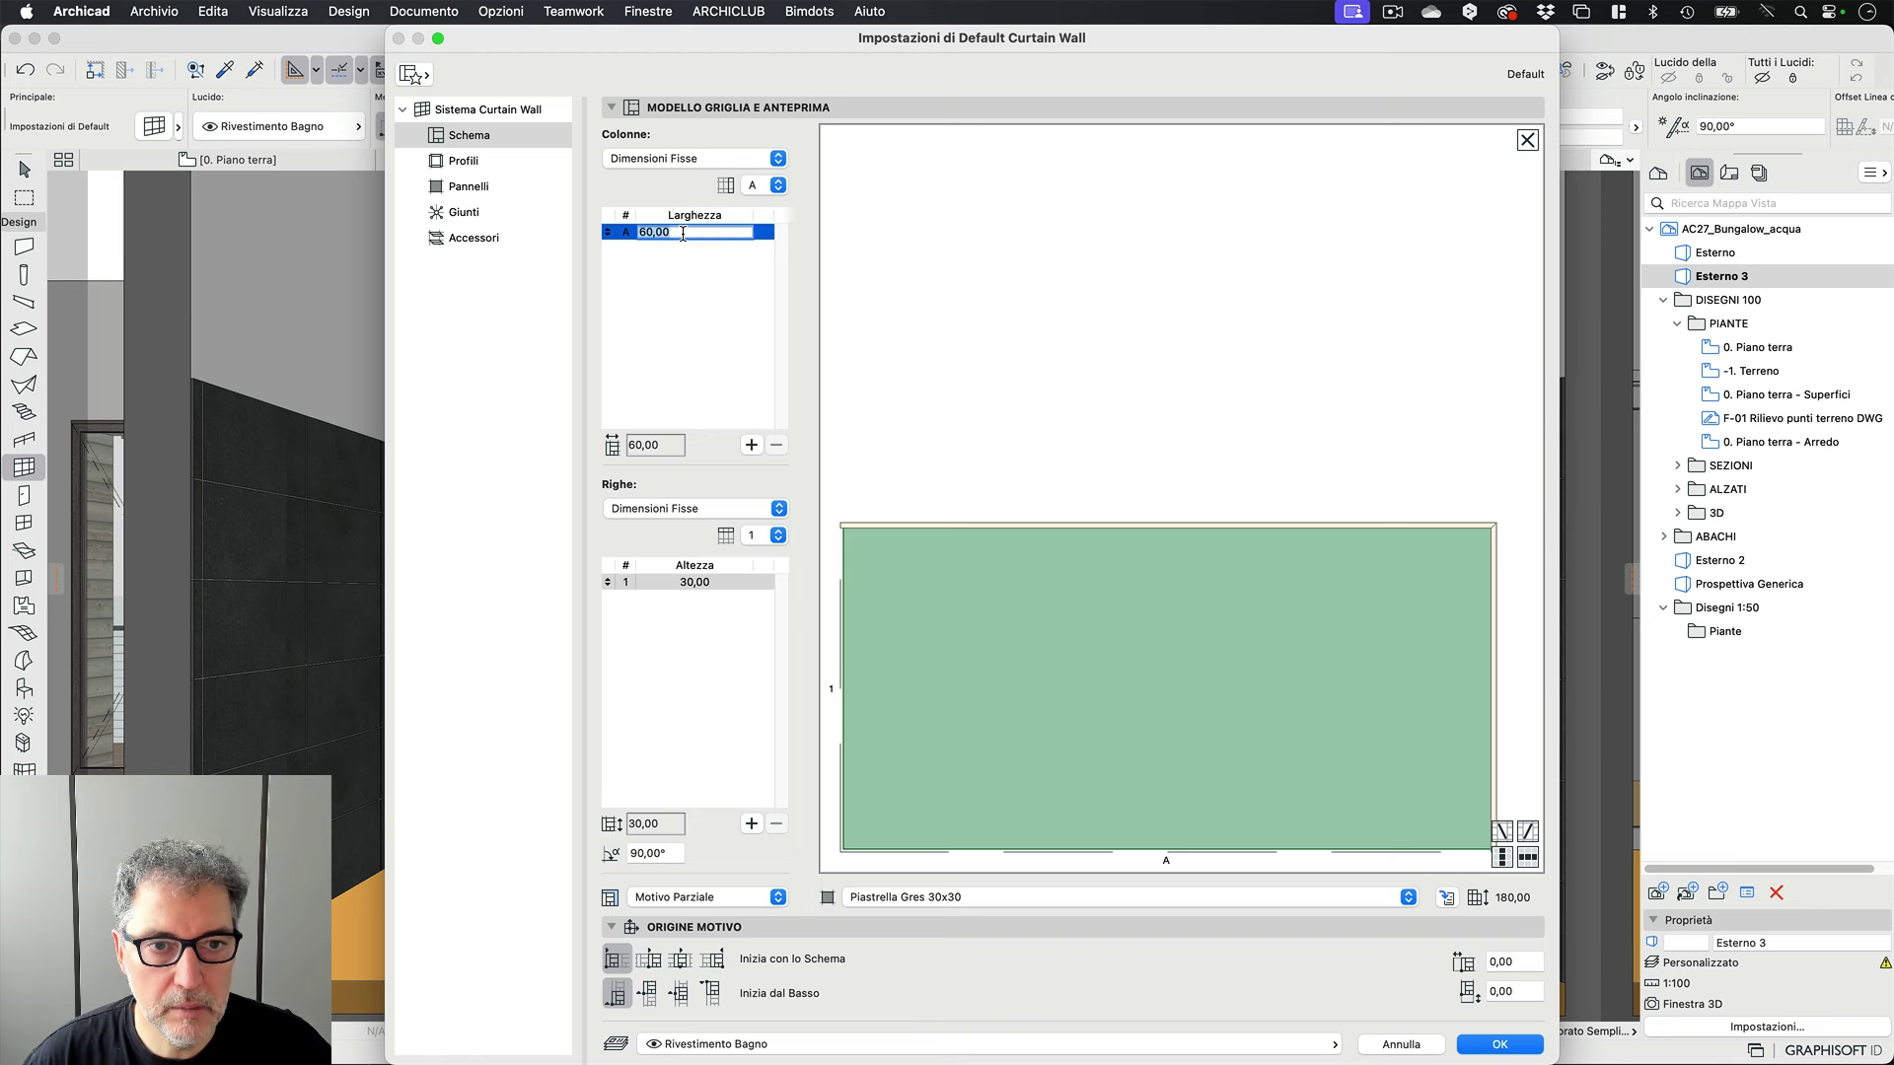
pyautogui.write('30')
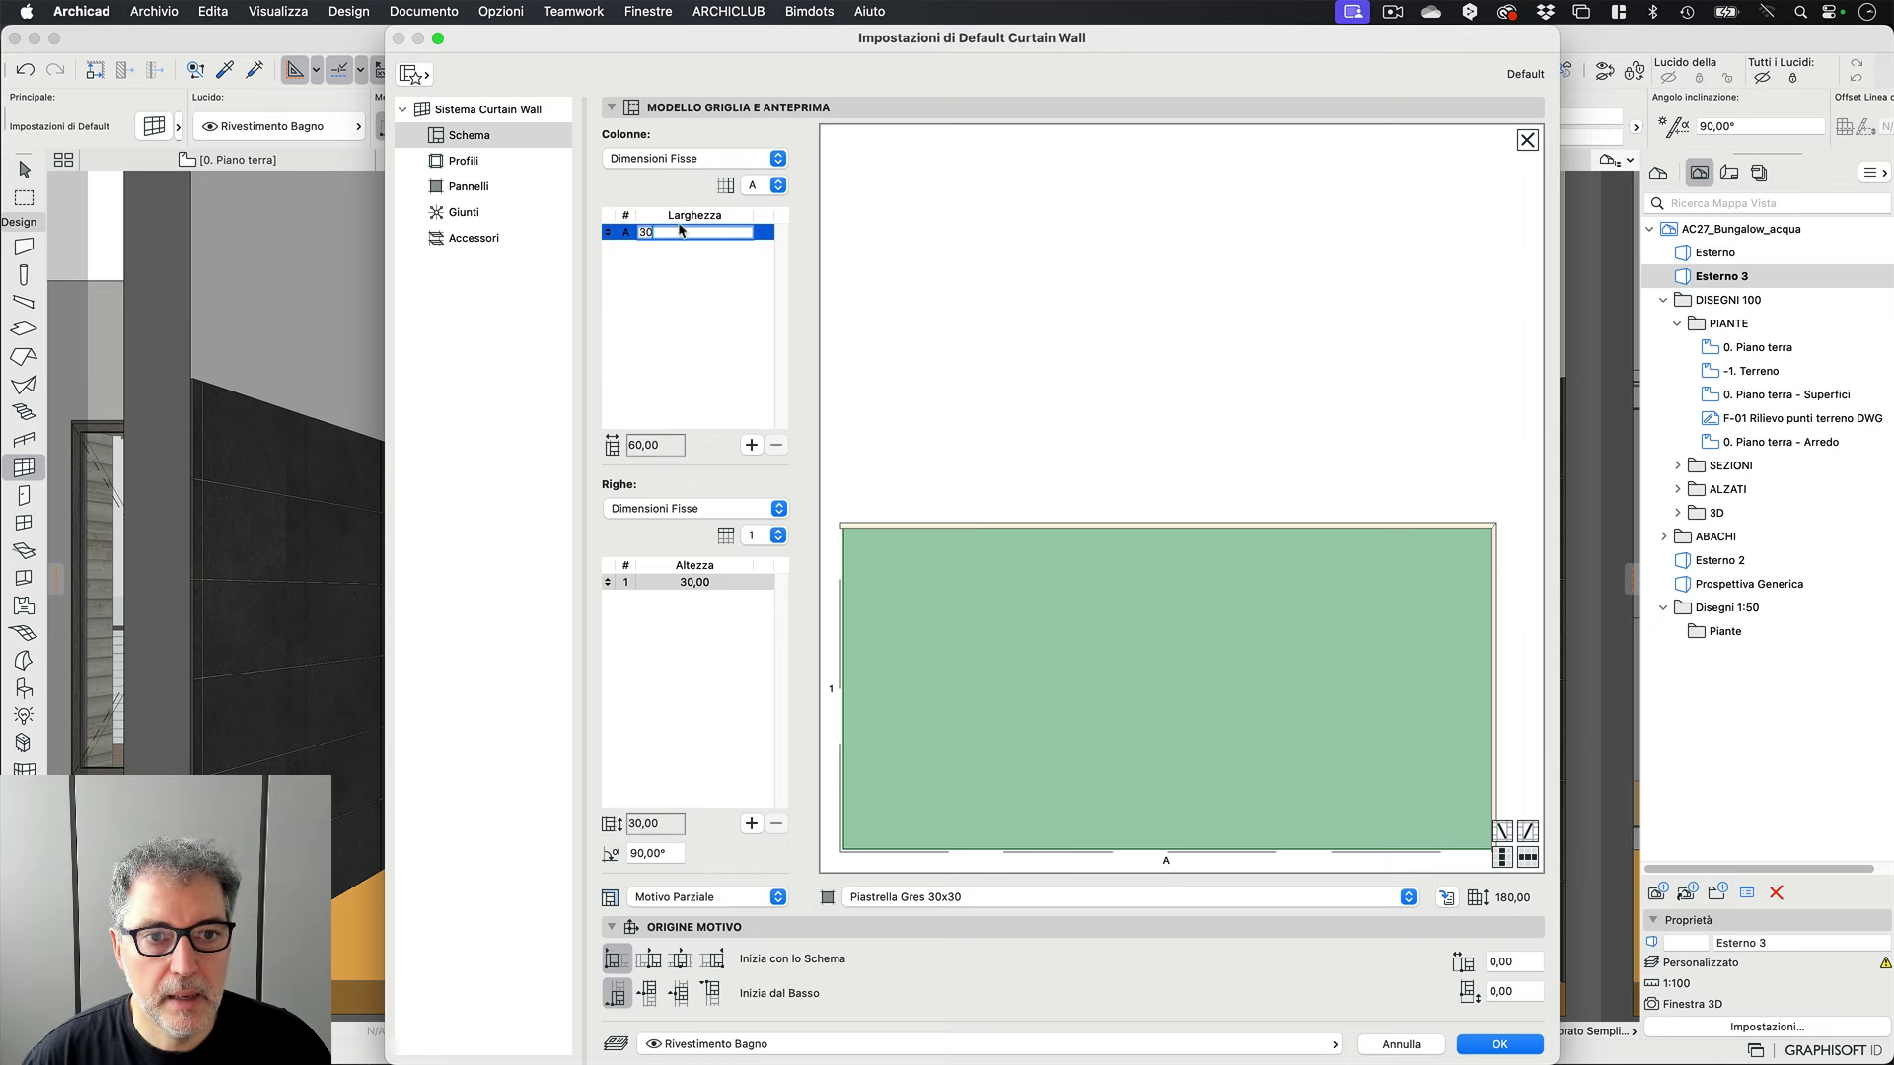
pyautogui.press('Return')
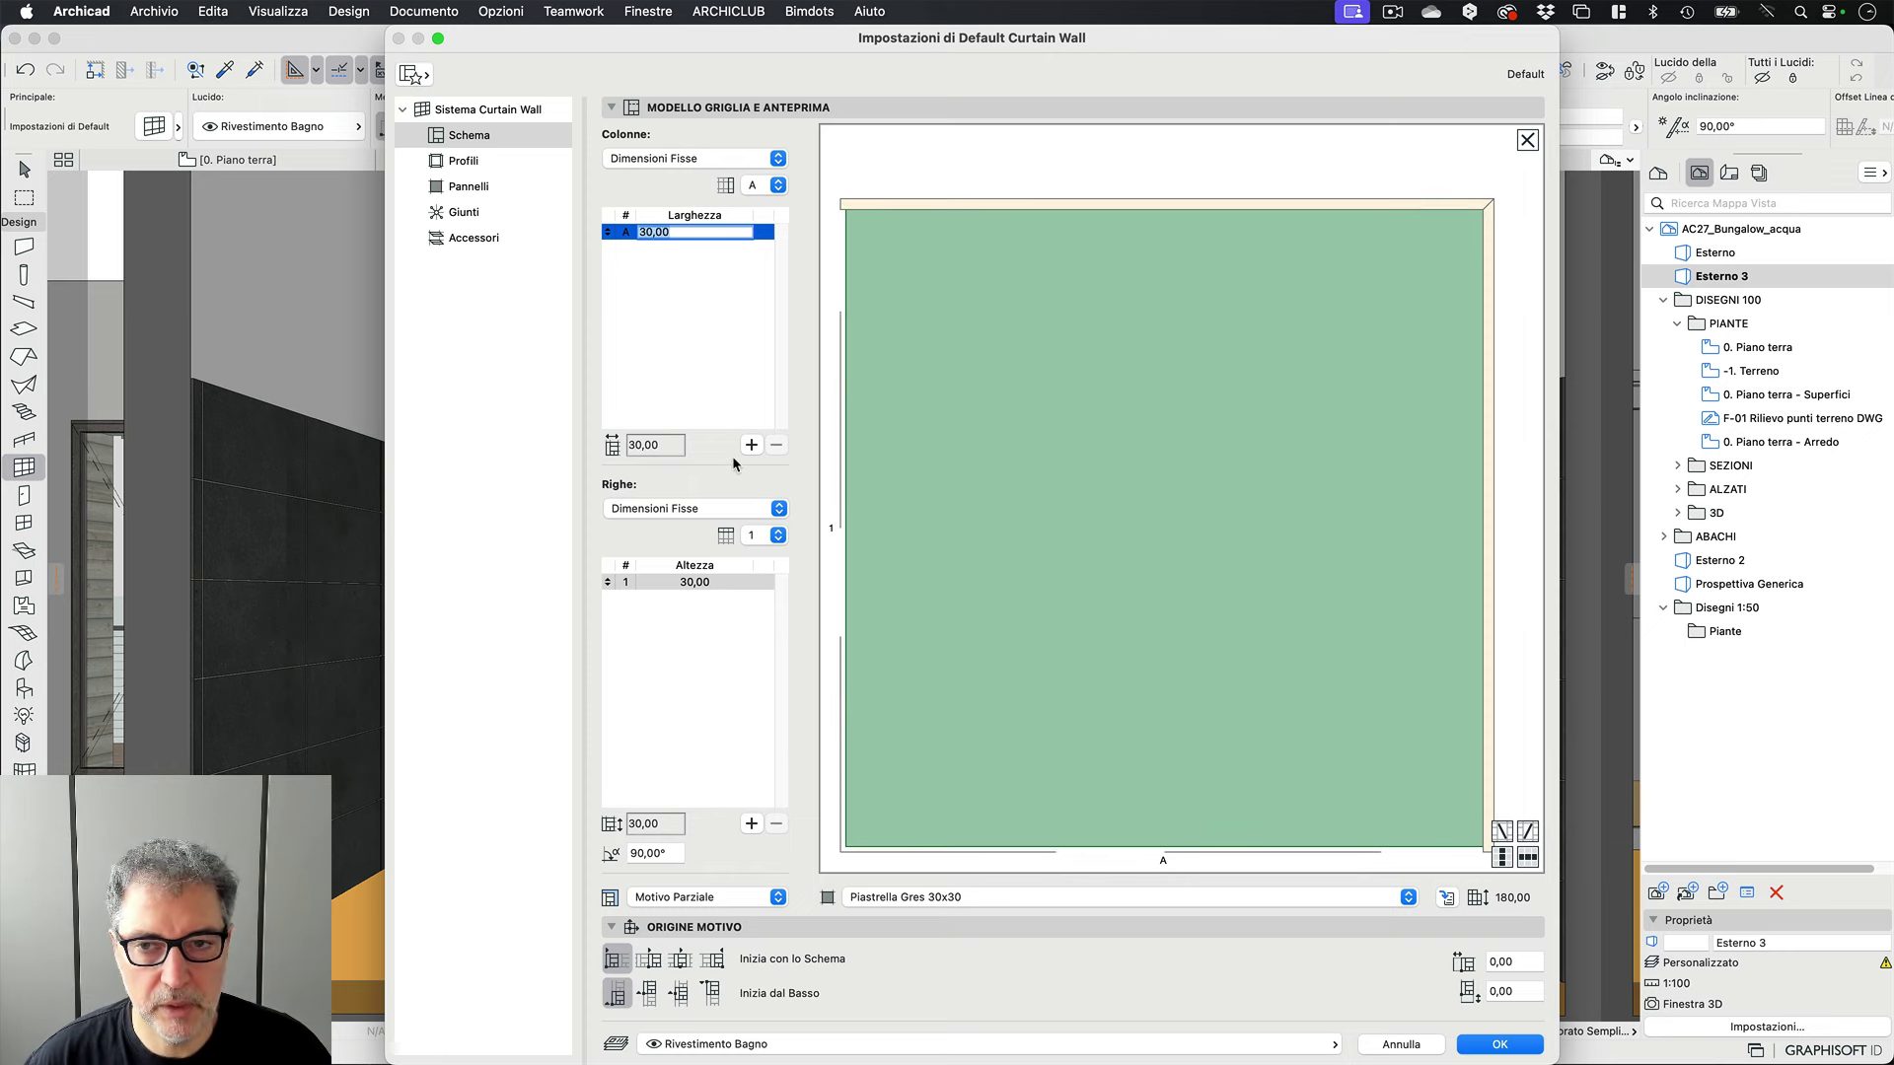
# - Review the default Curtain Wall's profiles and positioning, assign it to the Pavimentazione bagno layer, and accept the settings
pyautogui.click(473, 160)
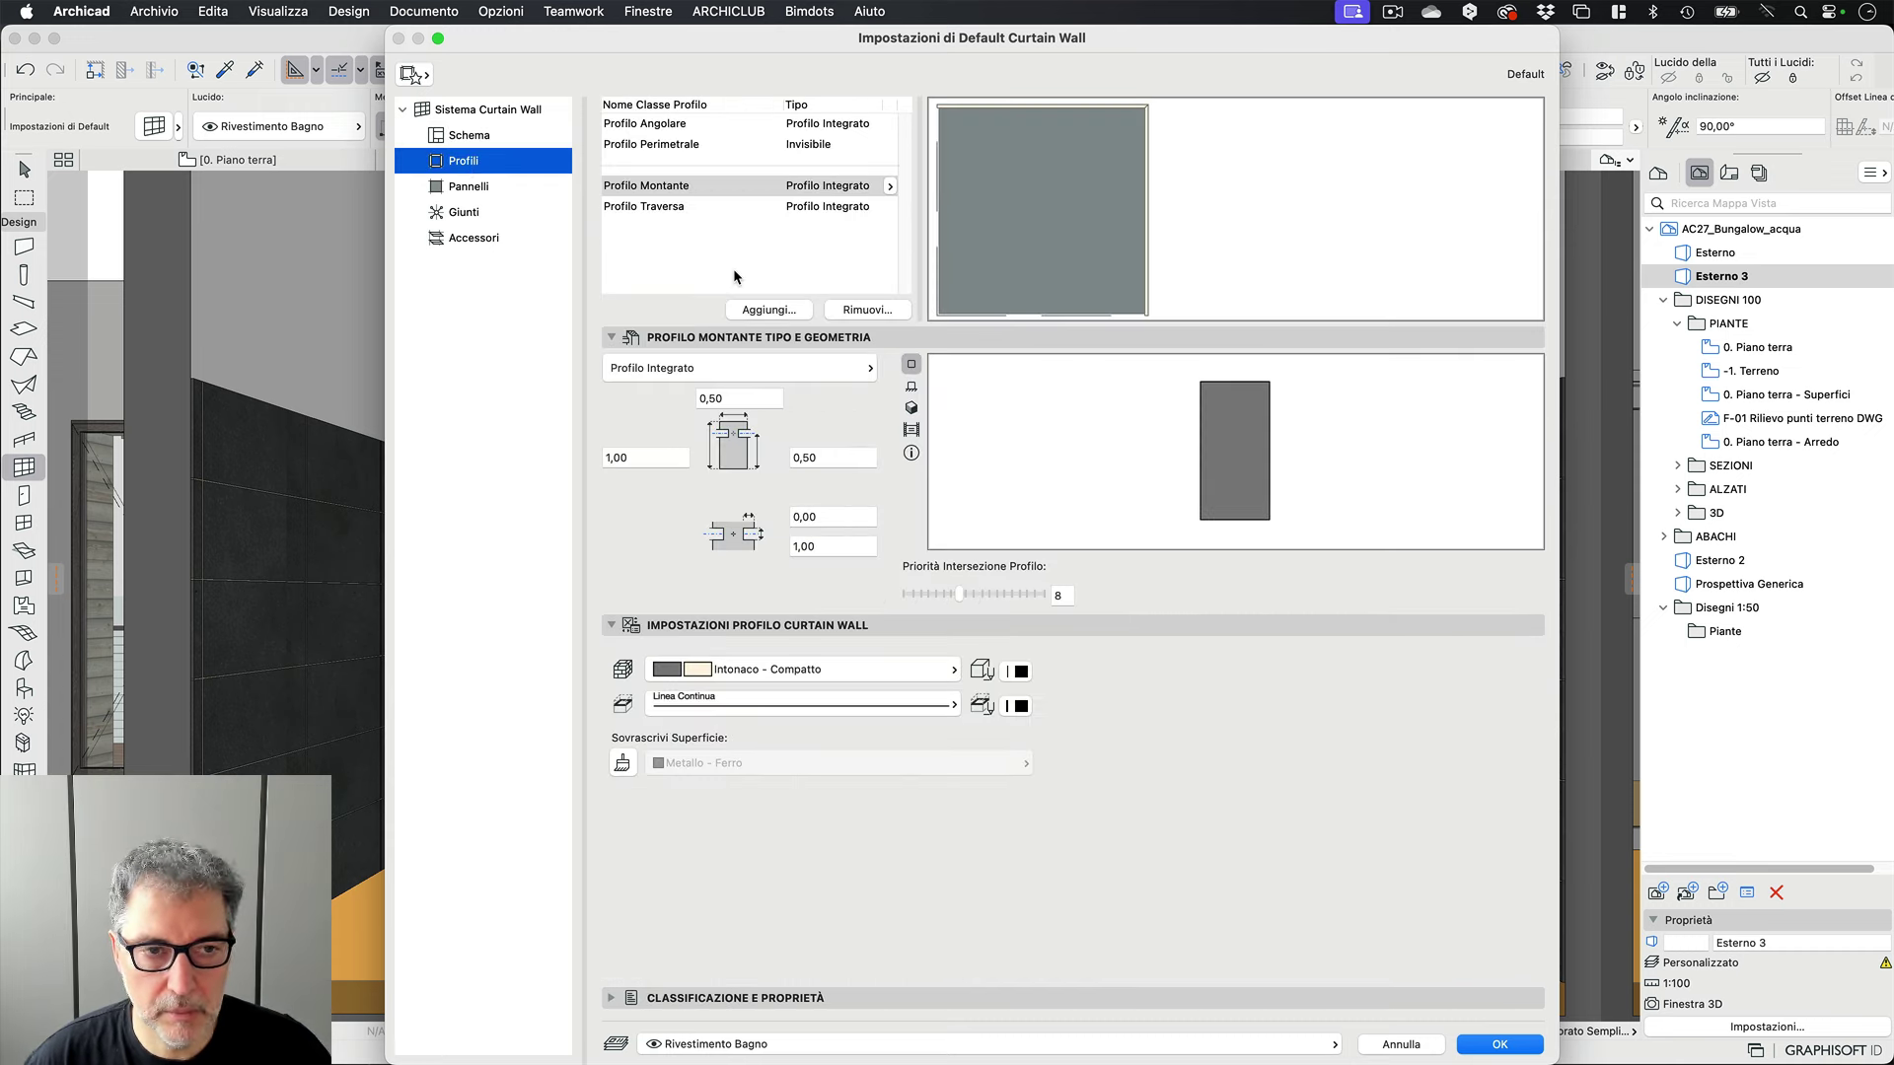
pyautogui.click(503, 112)
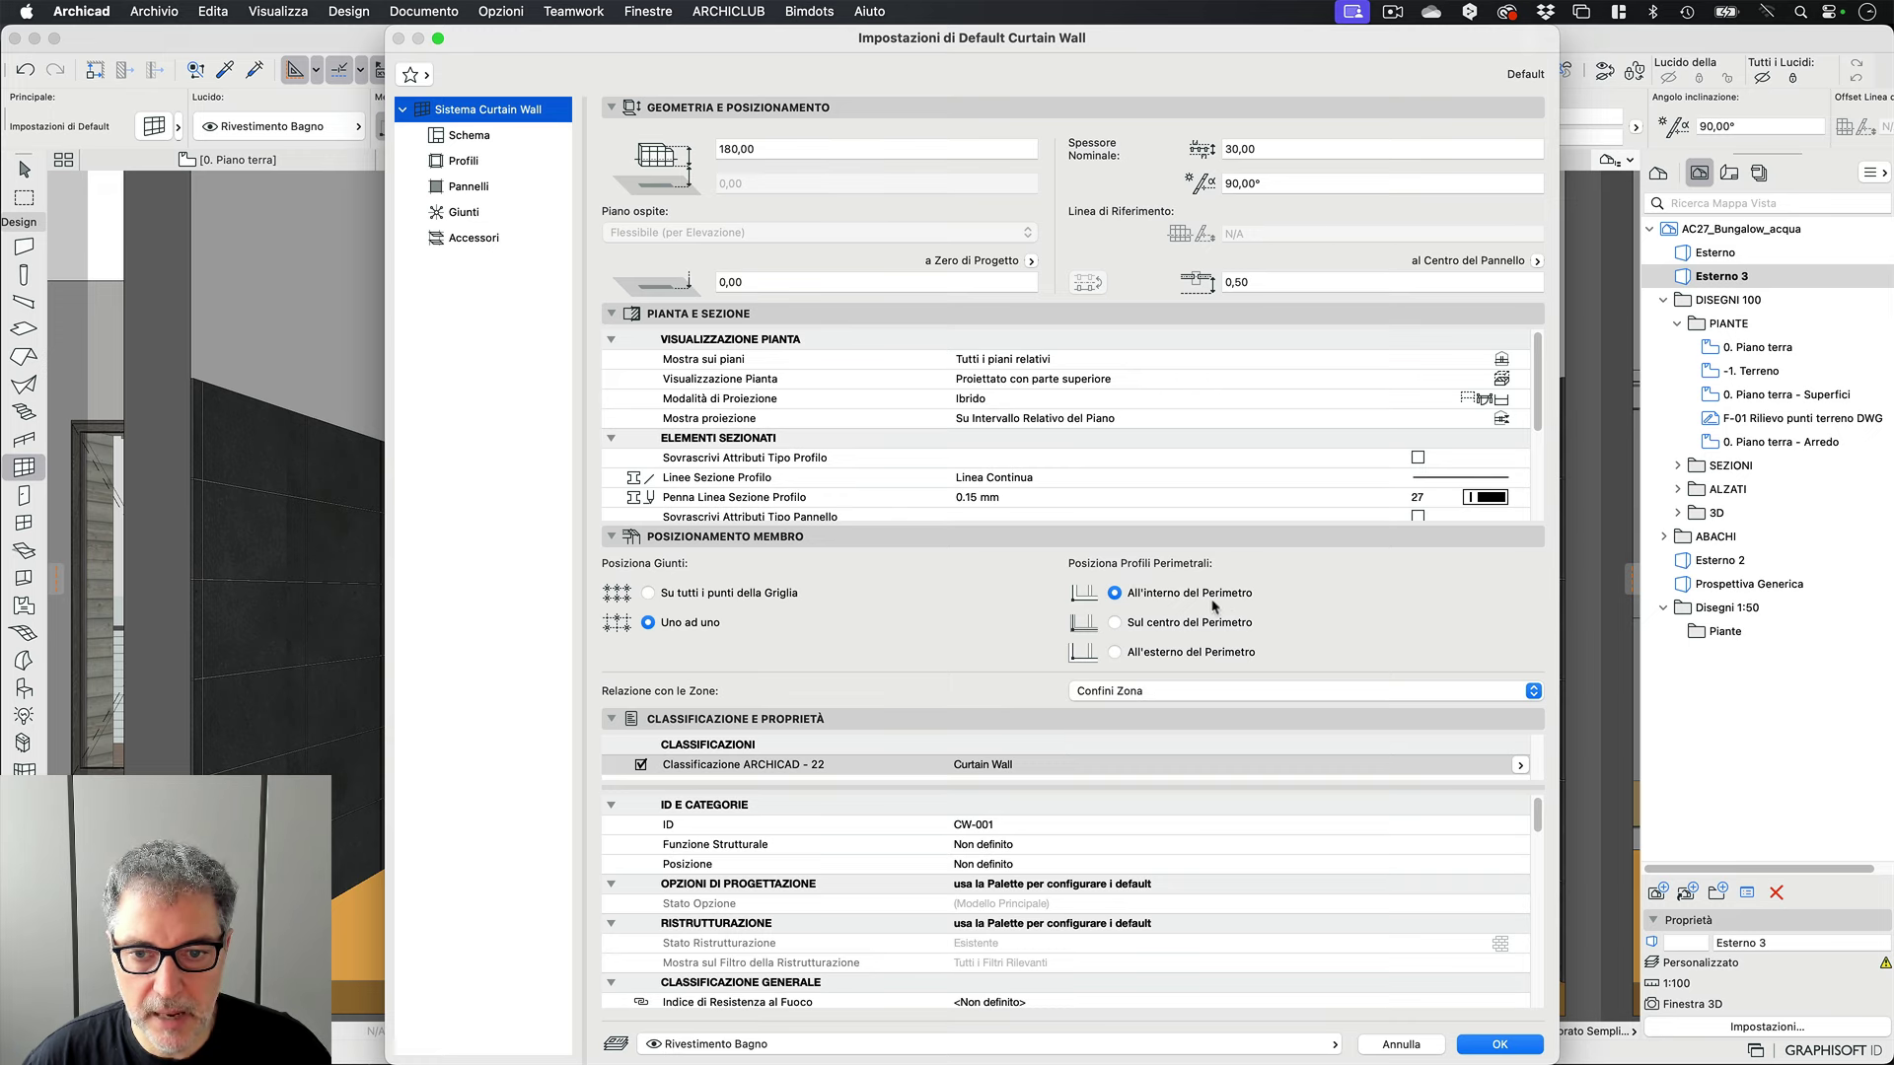
pyautogui.click(1247, 283)
pyautogui.doubleClick(1261, 282)
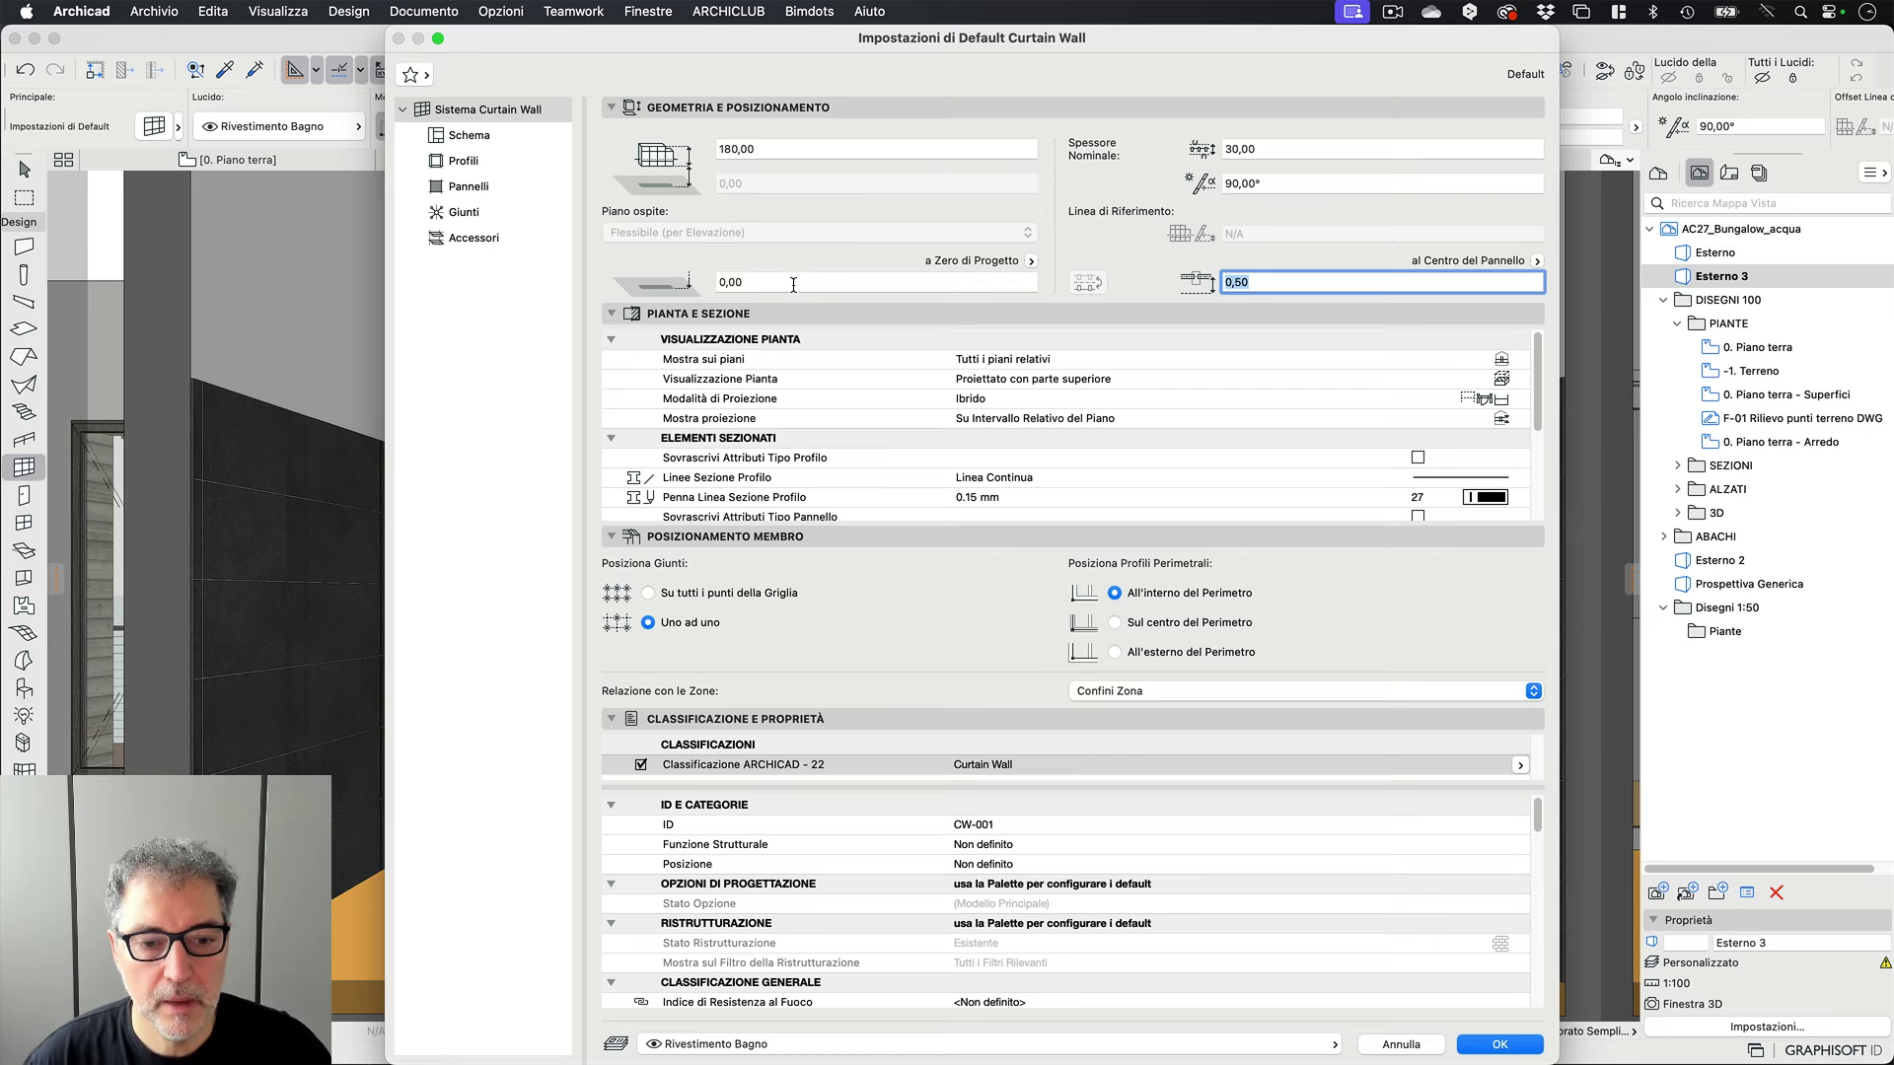
pyautogui.click(804, 1045)
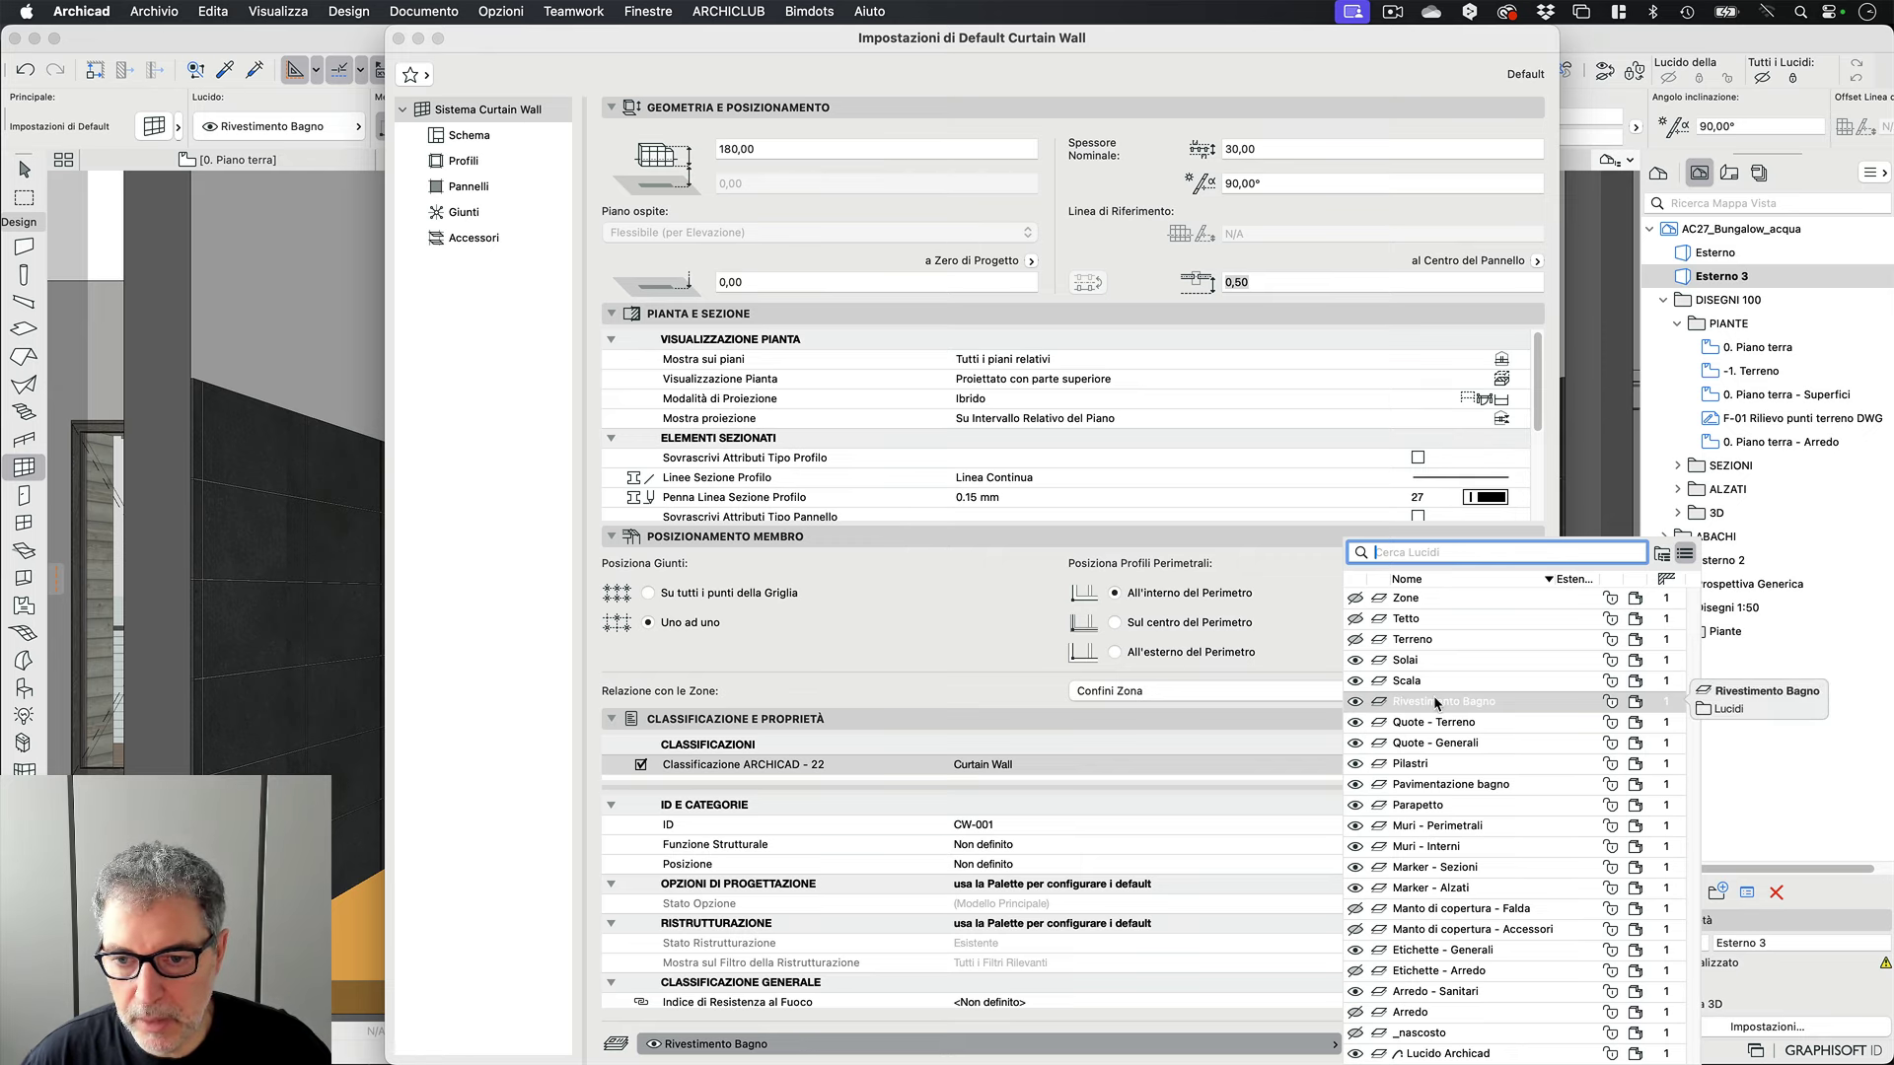
pyautogui.click(1432, 783)
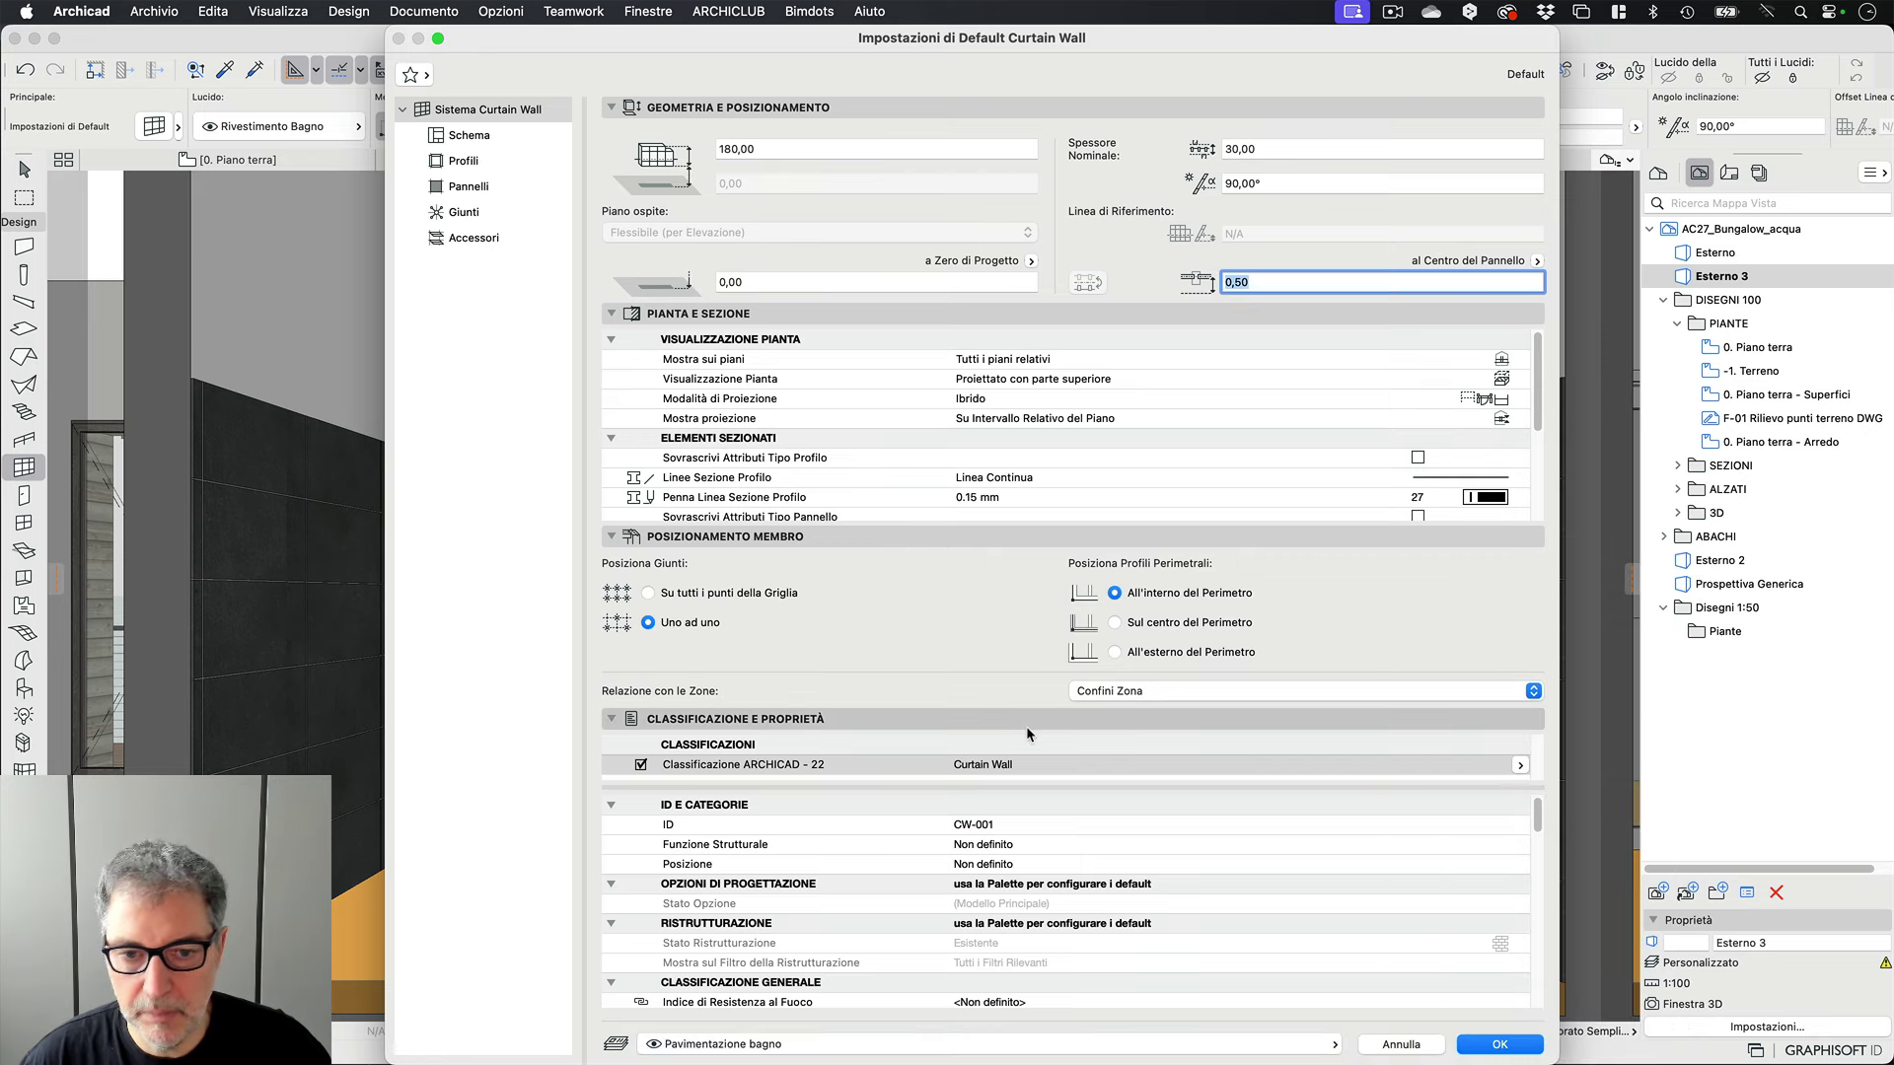
pyautogui.click(1477, 1043)
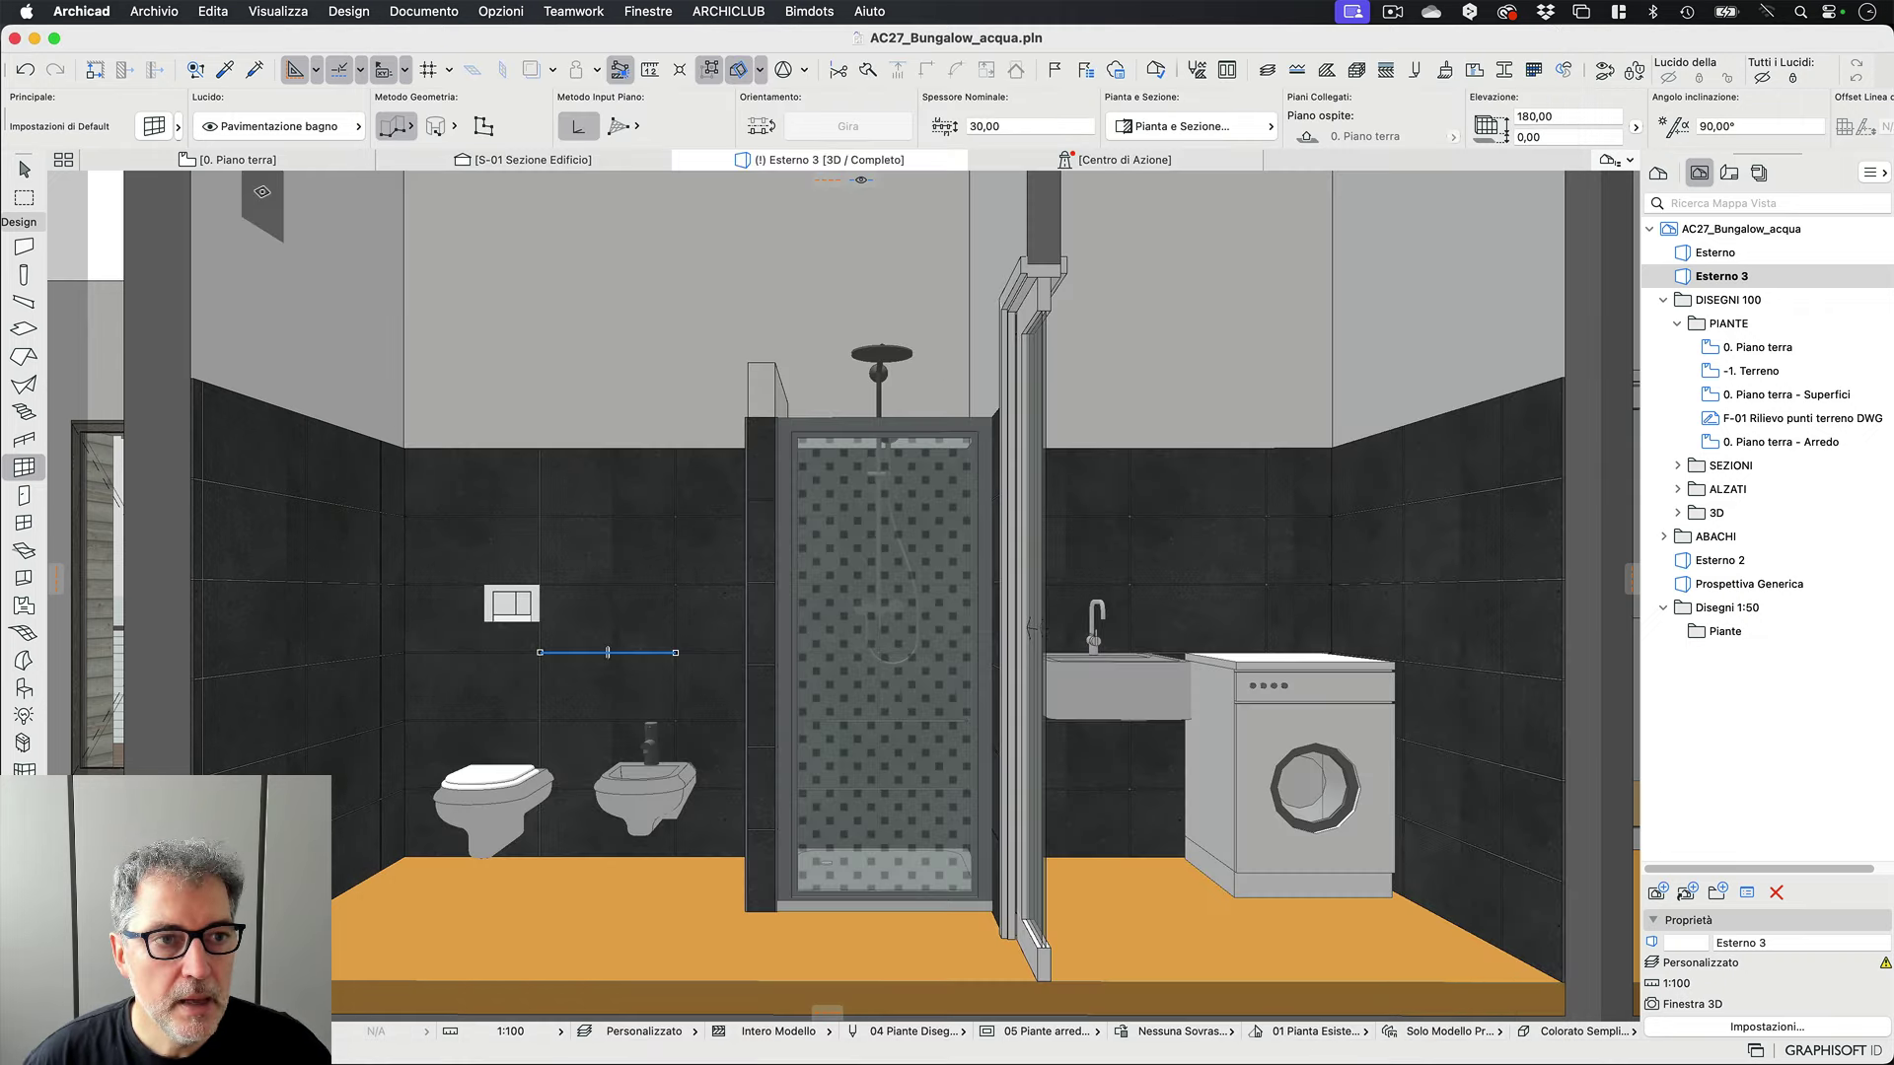
# - In the Piano terra plan, start a boundary-drawn Curtain Wall at the bathroom's upper-left inner corner, making the Pavimentazione bagno layer visible
pyautogui.click(251, 161)
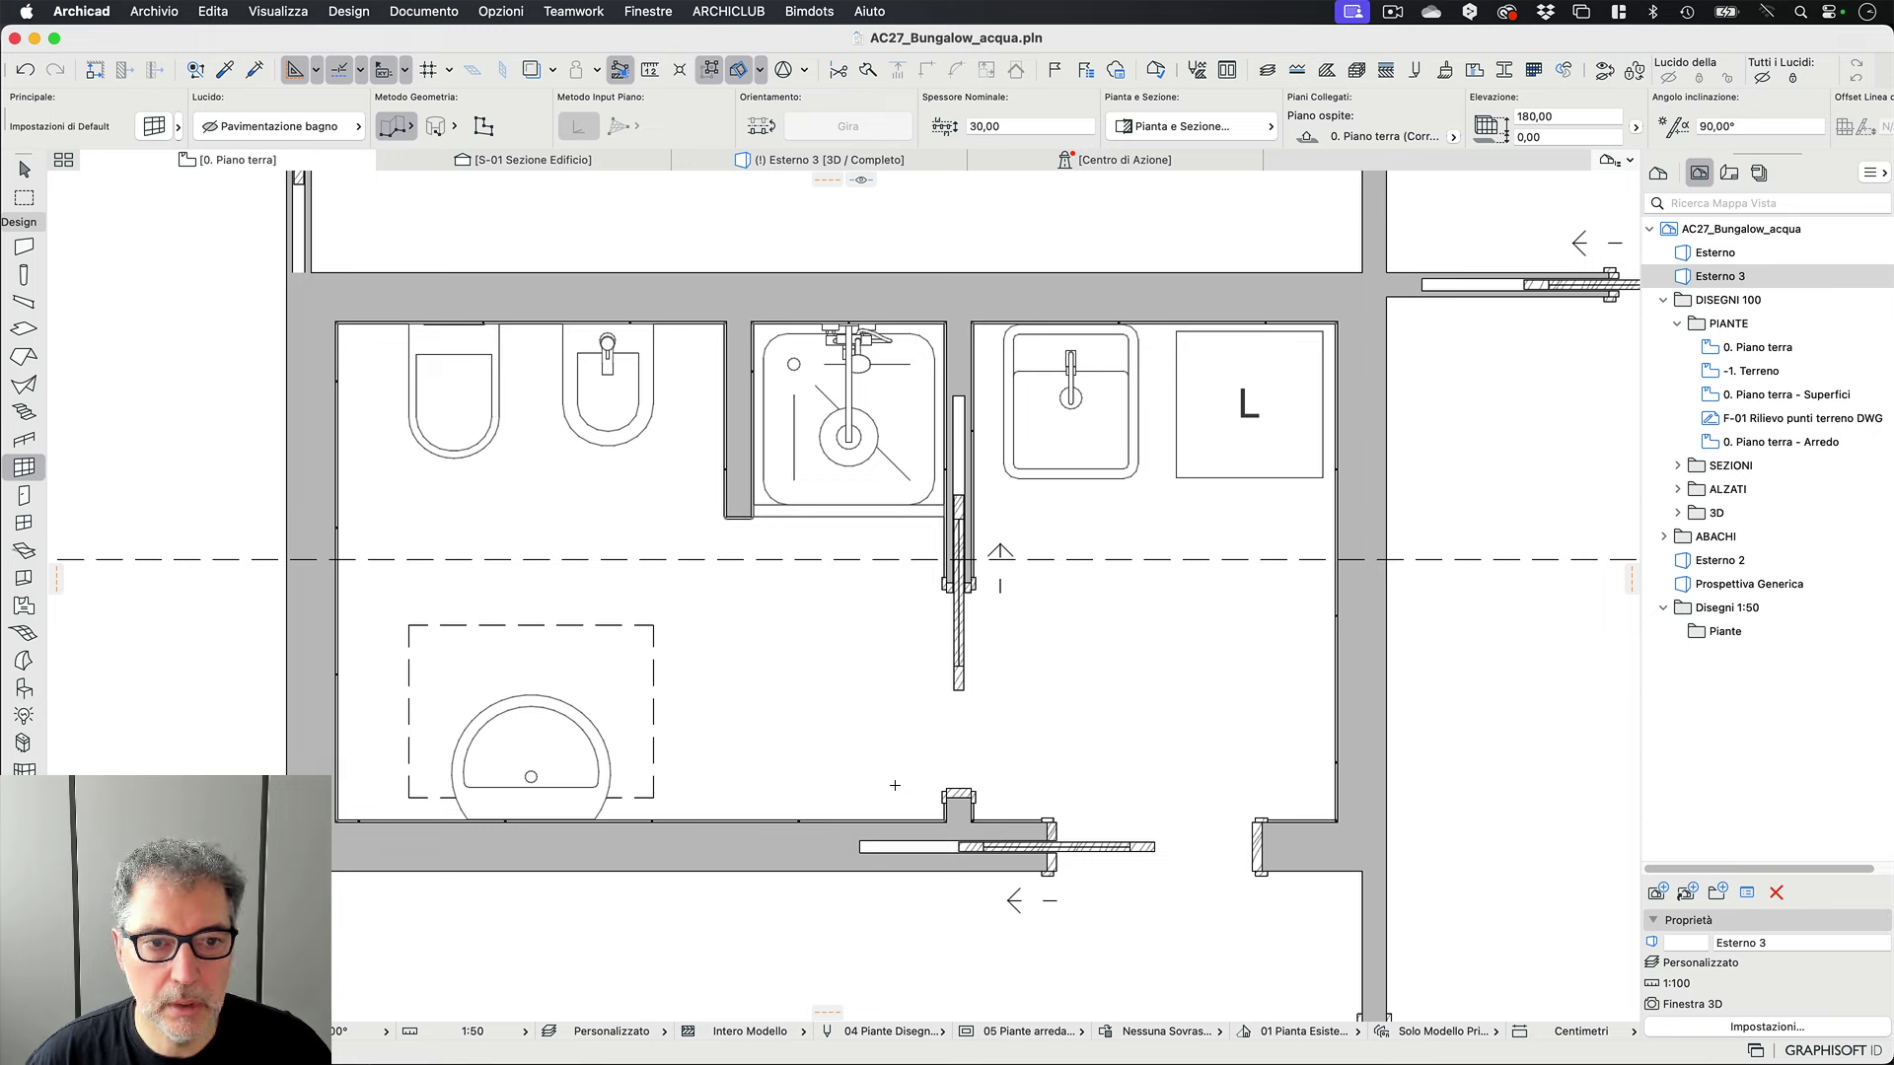
pyautogui.click(483, 126)
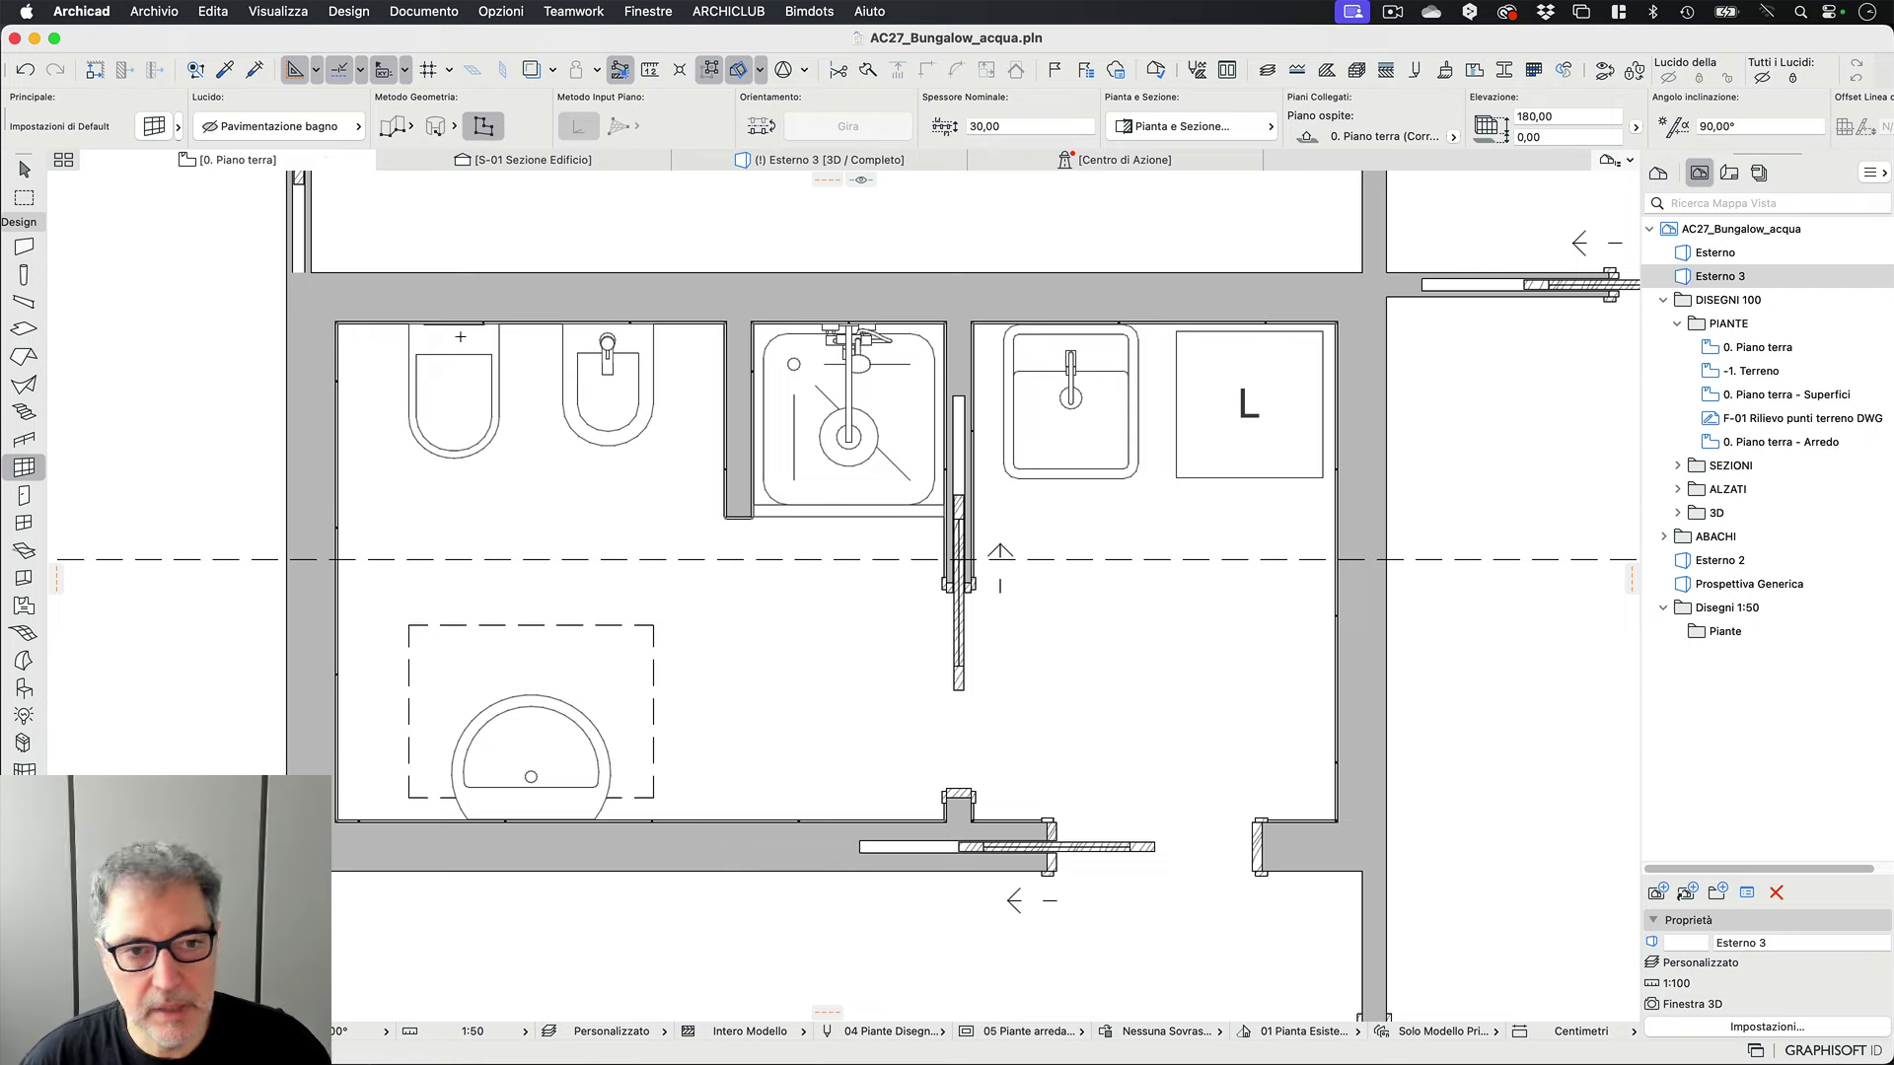
pyautogui.scroll(6, 323, 316)
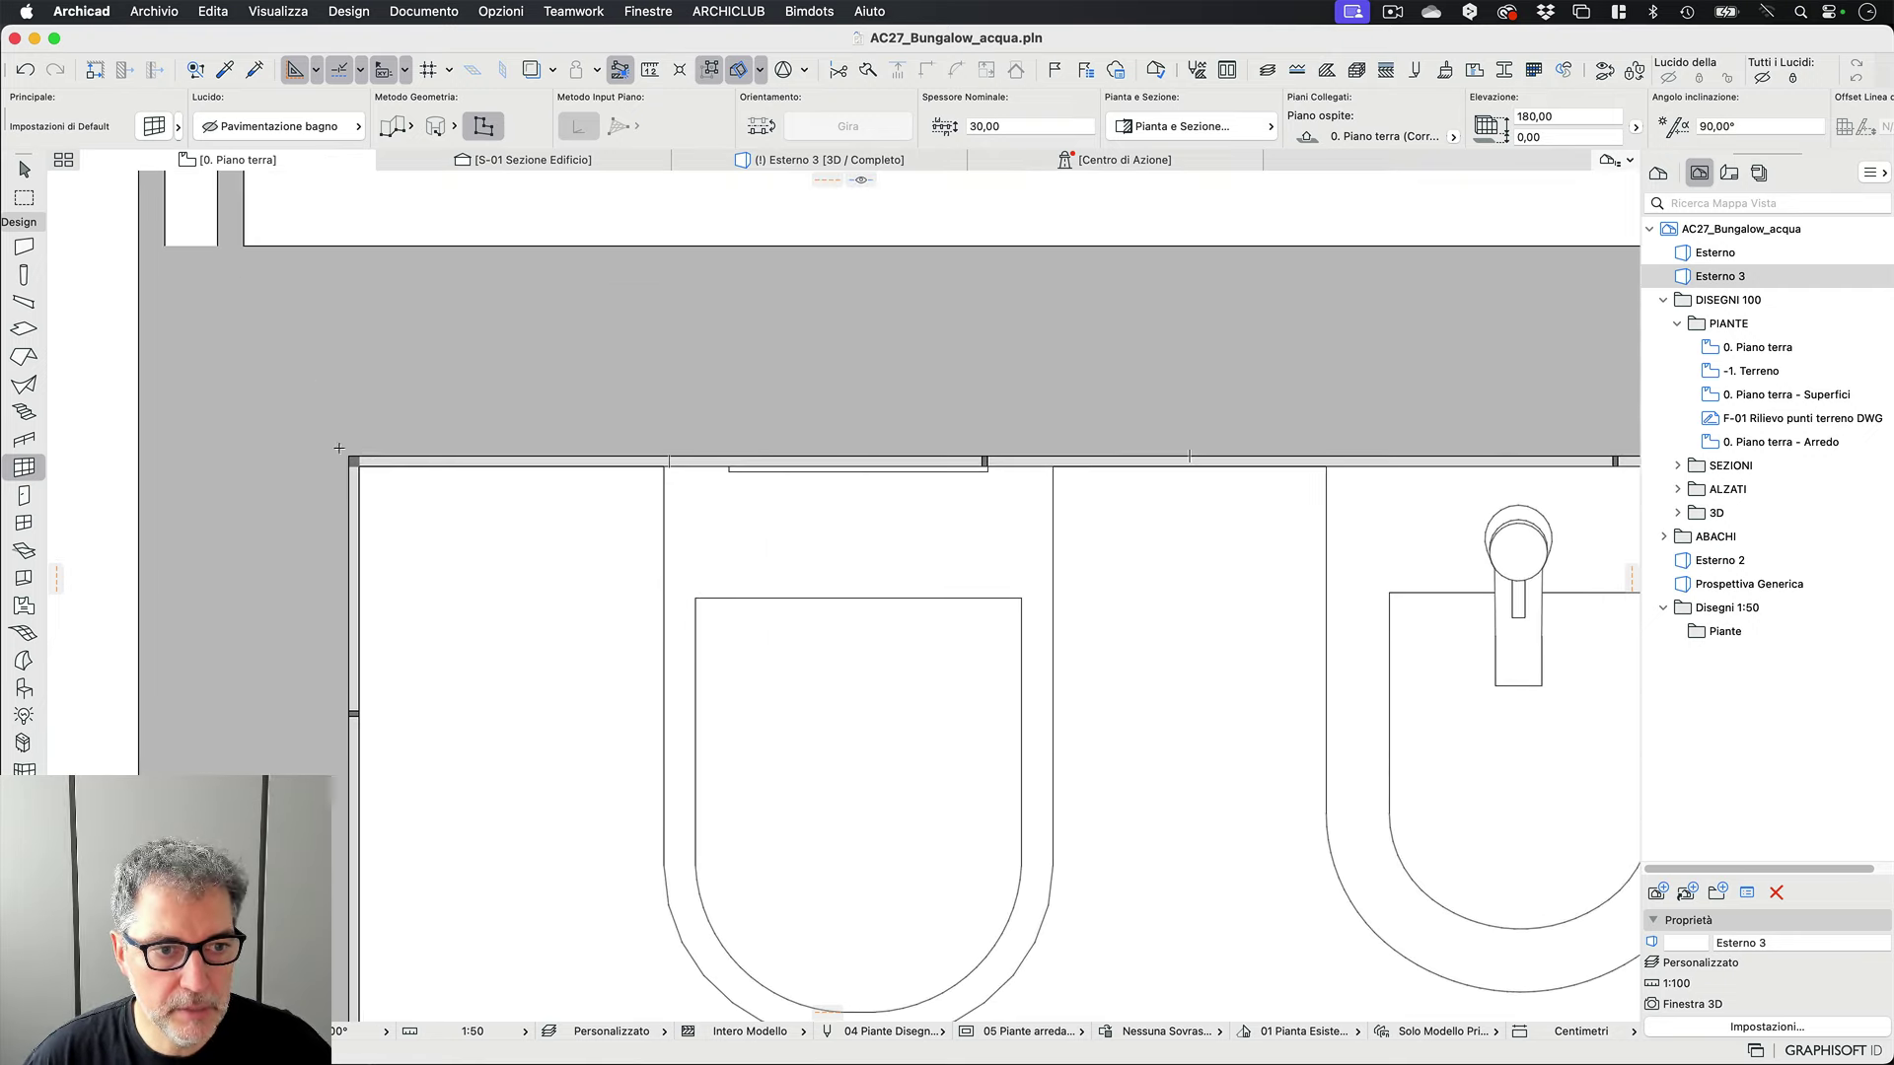
pyautogui.click(351, 458)
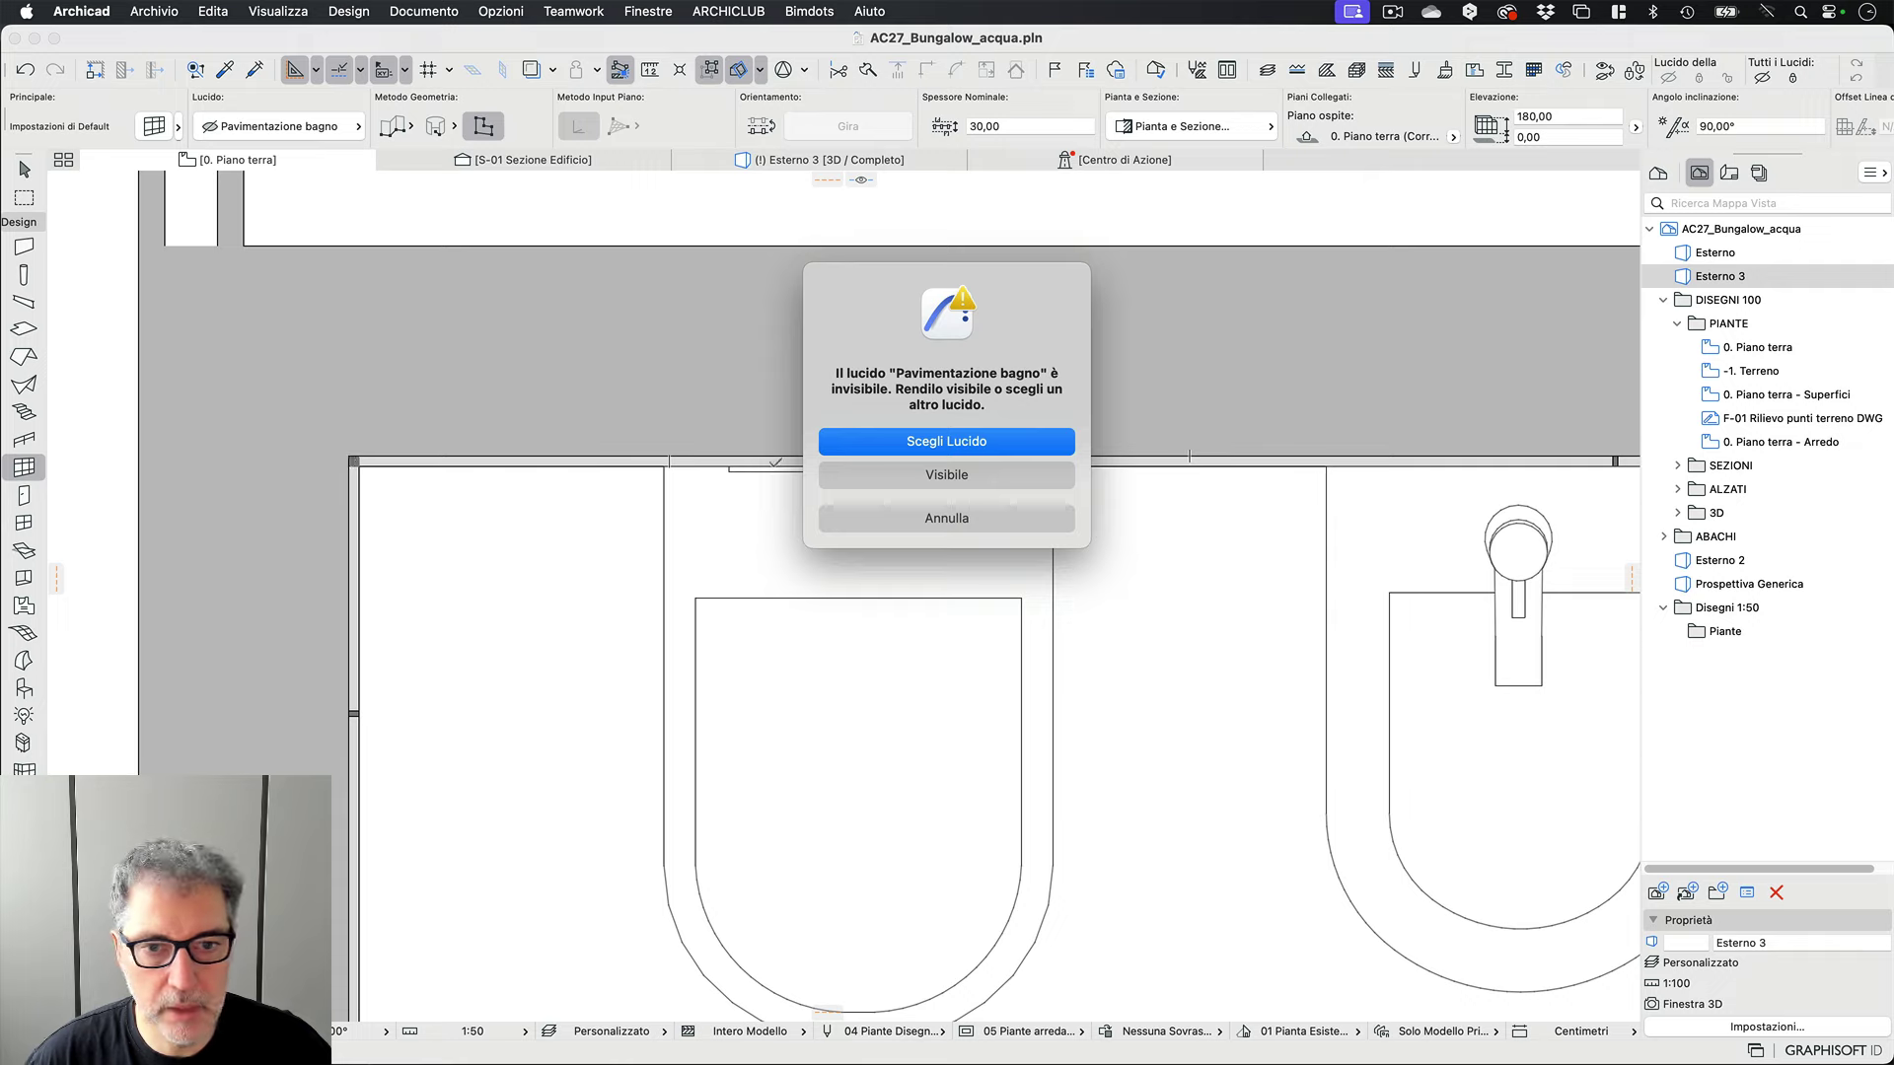
pyautogui.click(949, 476)
# - Trace the Curtain Wall boundary along the bathroom's upper wall and down the shower partition to its lower-left corner
pyautogui.scroll(-4, 518, 395)
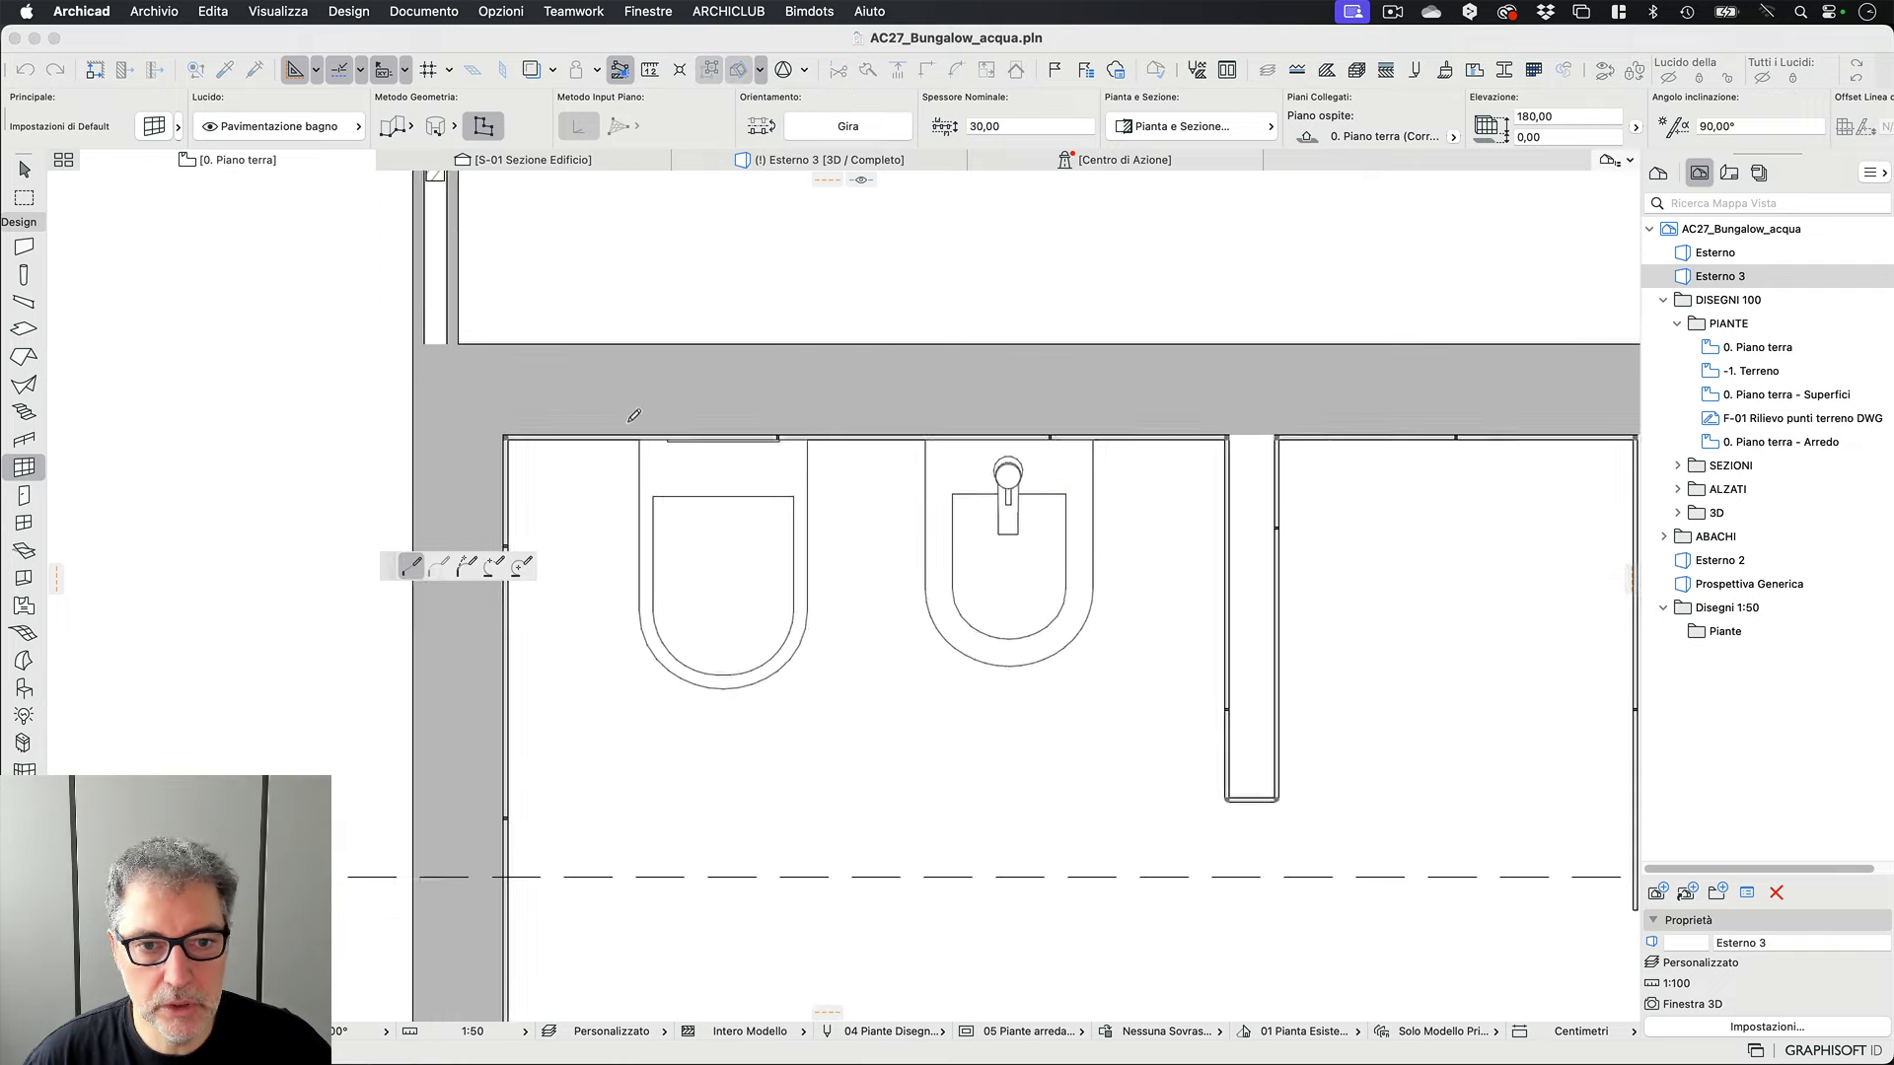
pyautogui.scroll(5, 795, 345)
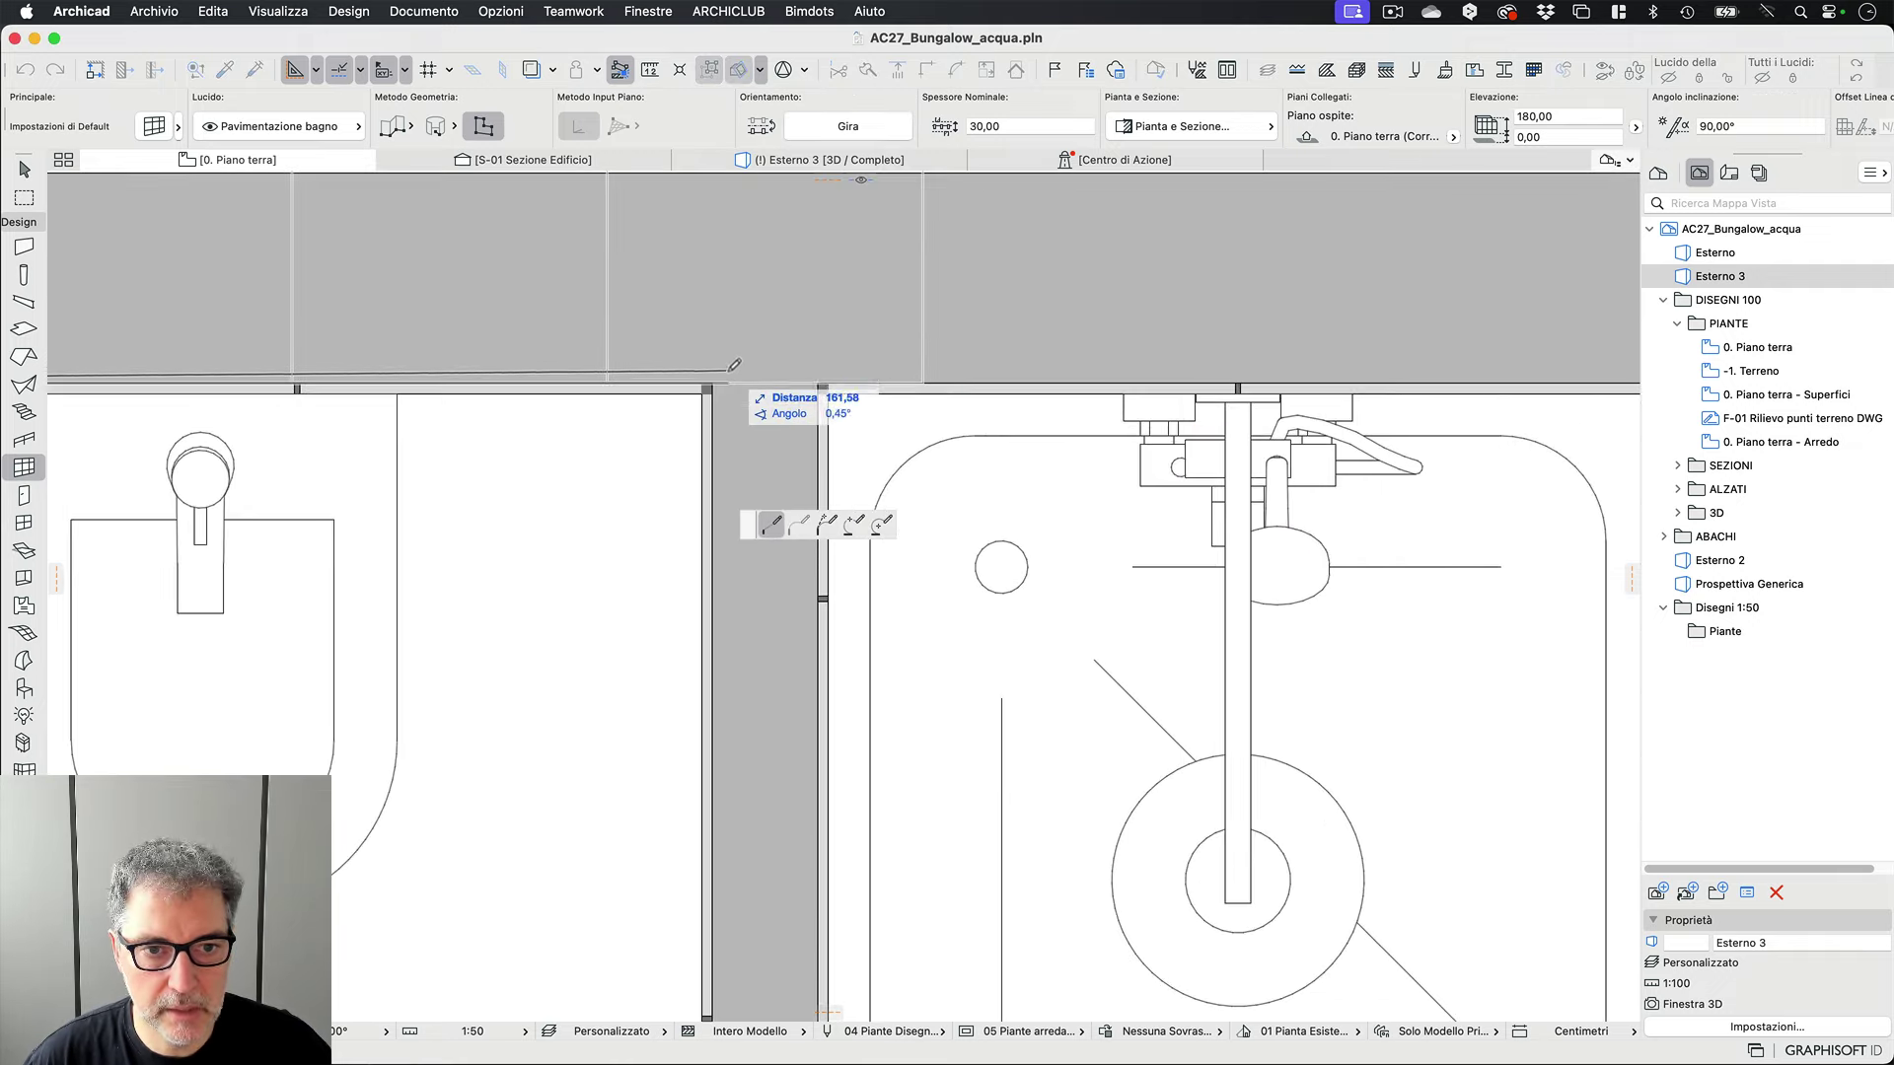
pyautogui.scroll(-5, 725, 444)
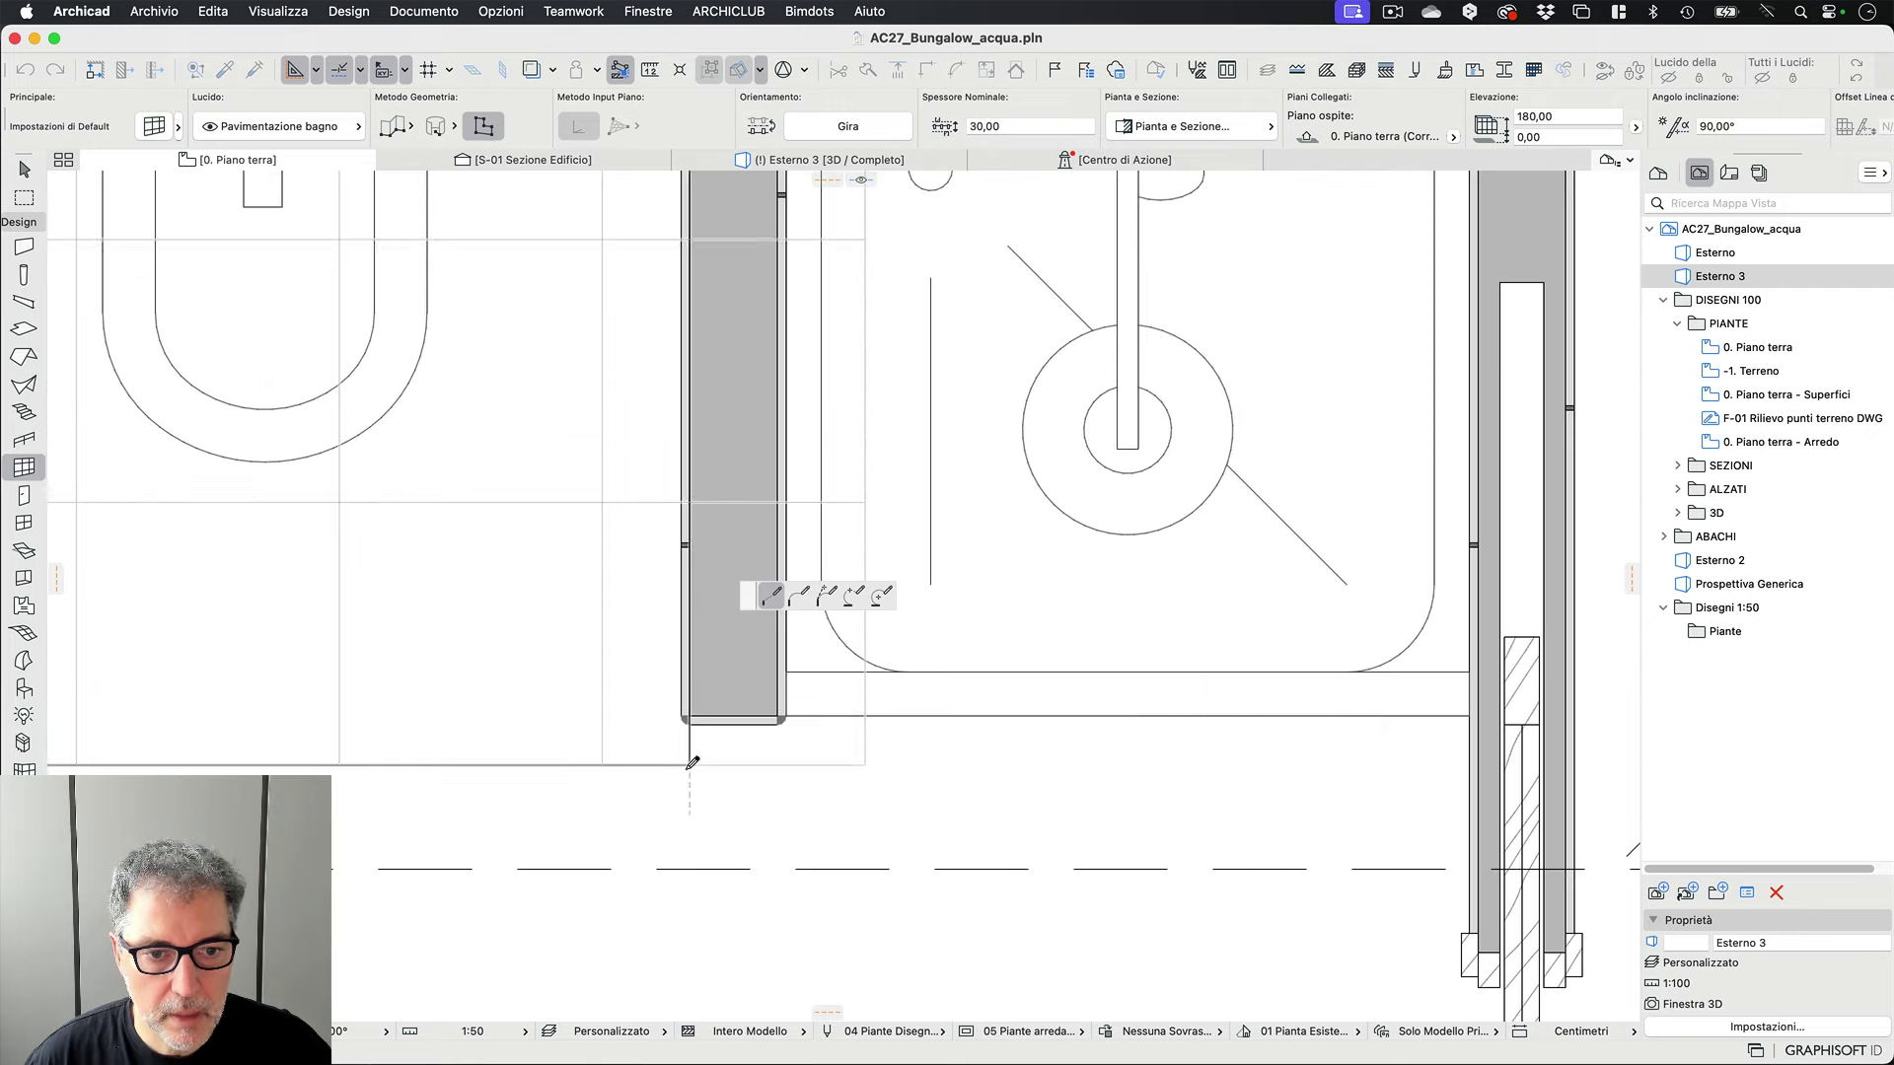
pyautogui.scroll(2, 715, 681)
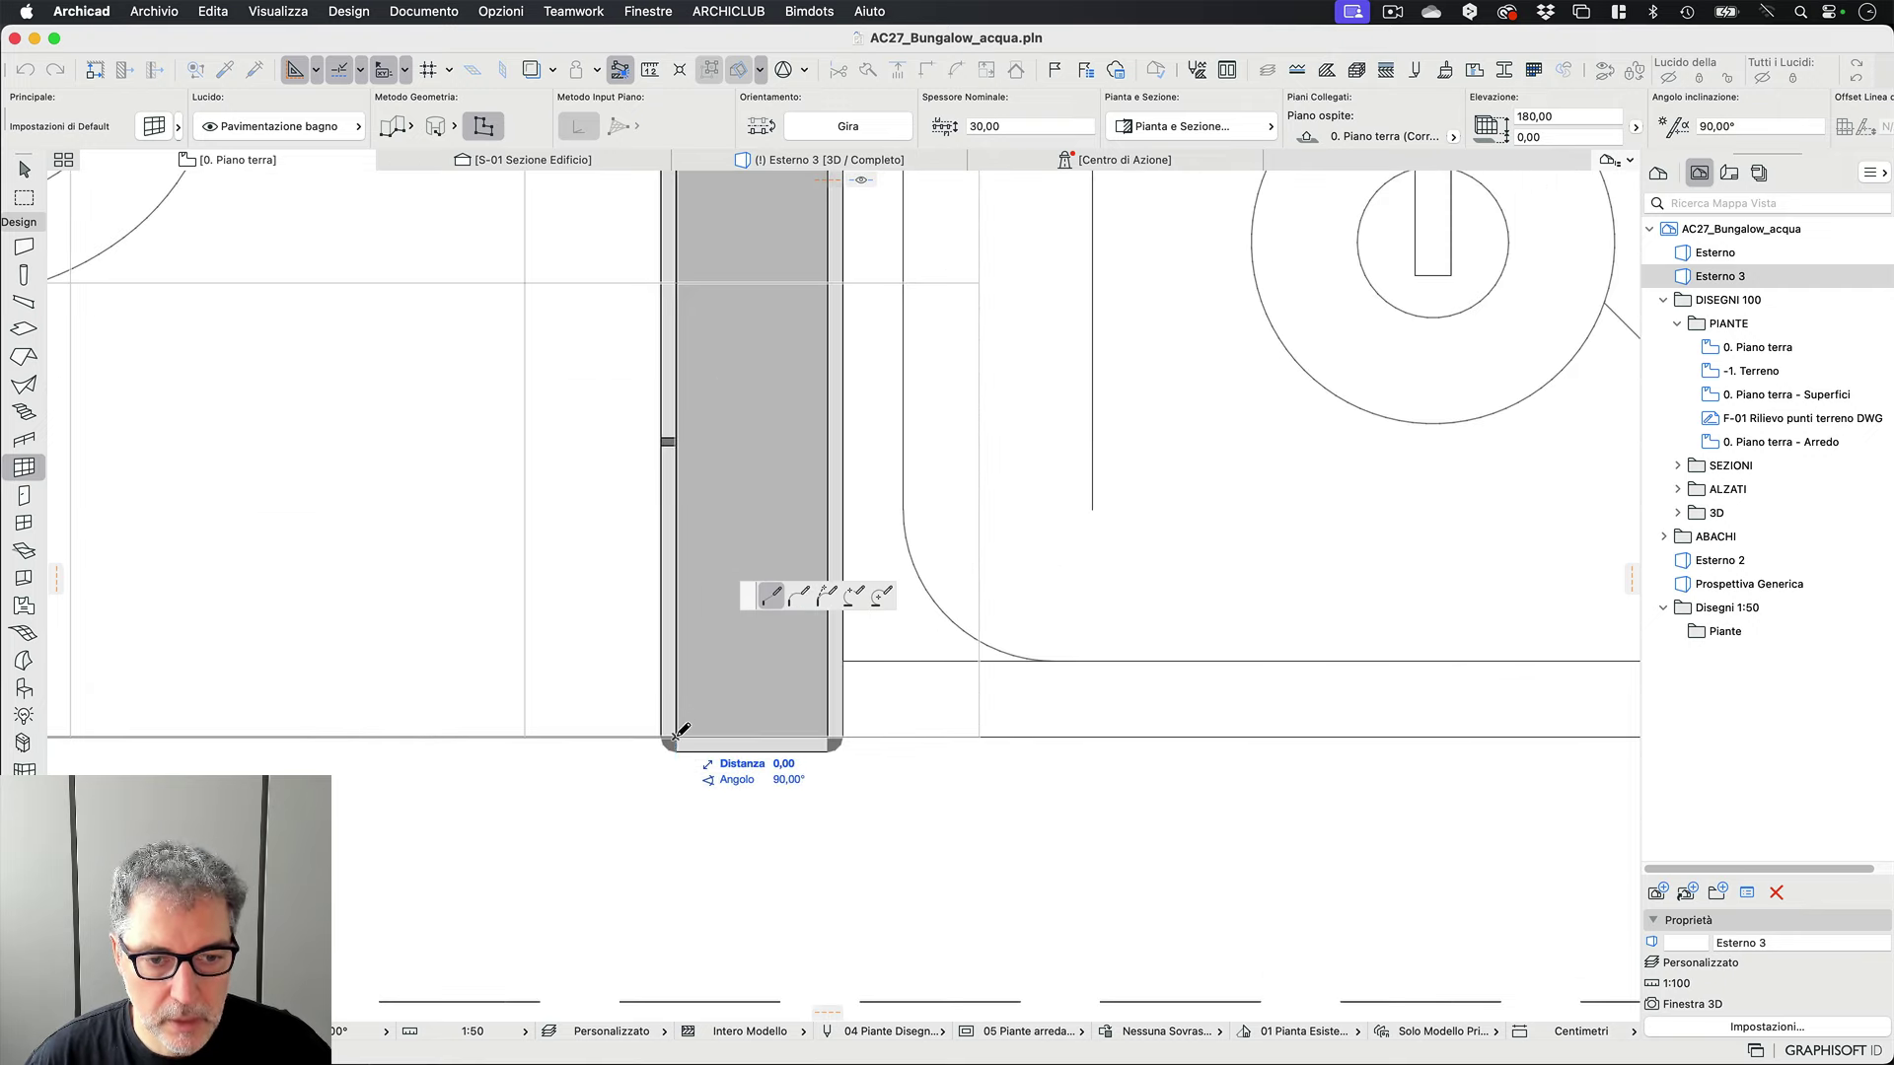
pyautogui.click(675, 737)
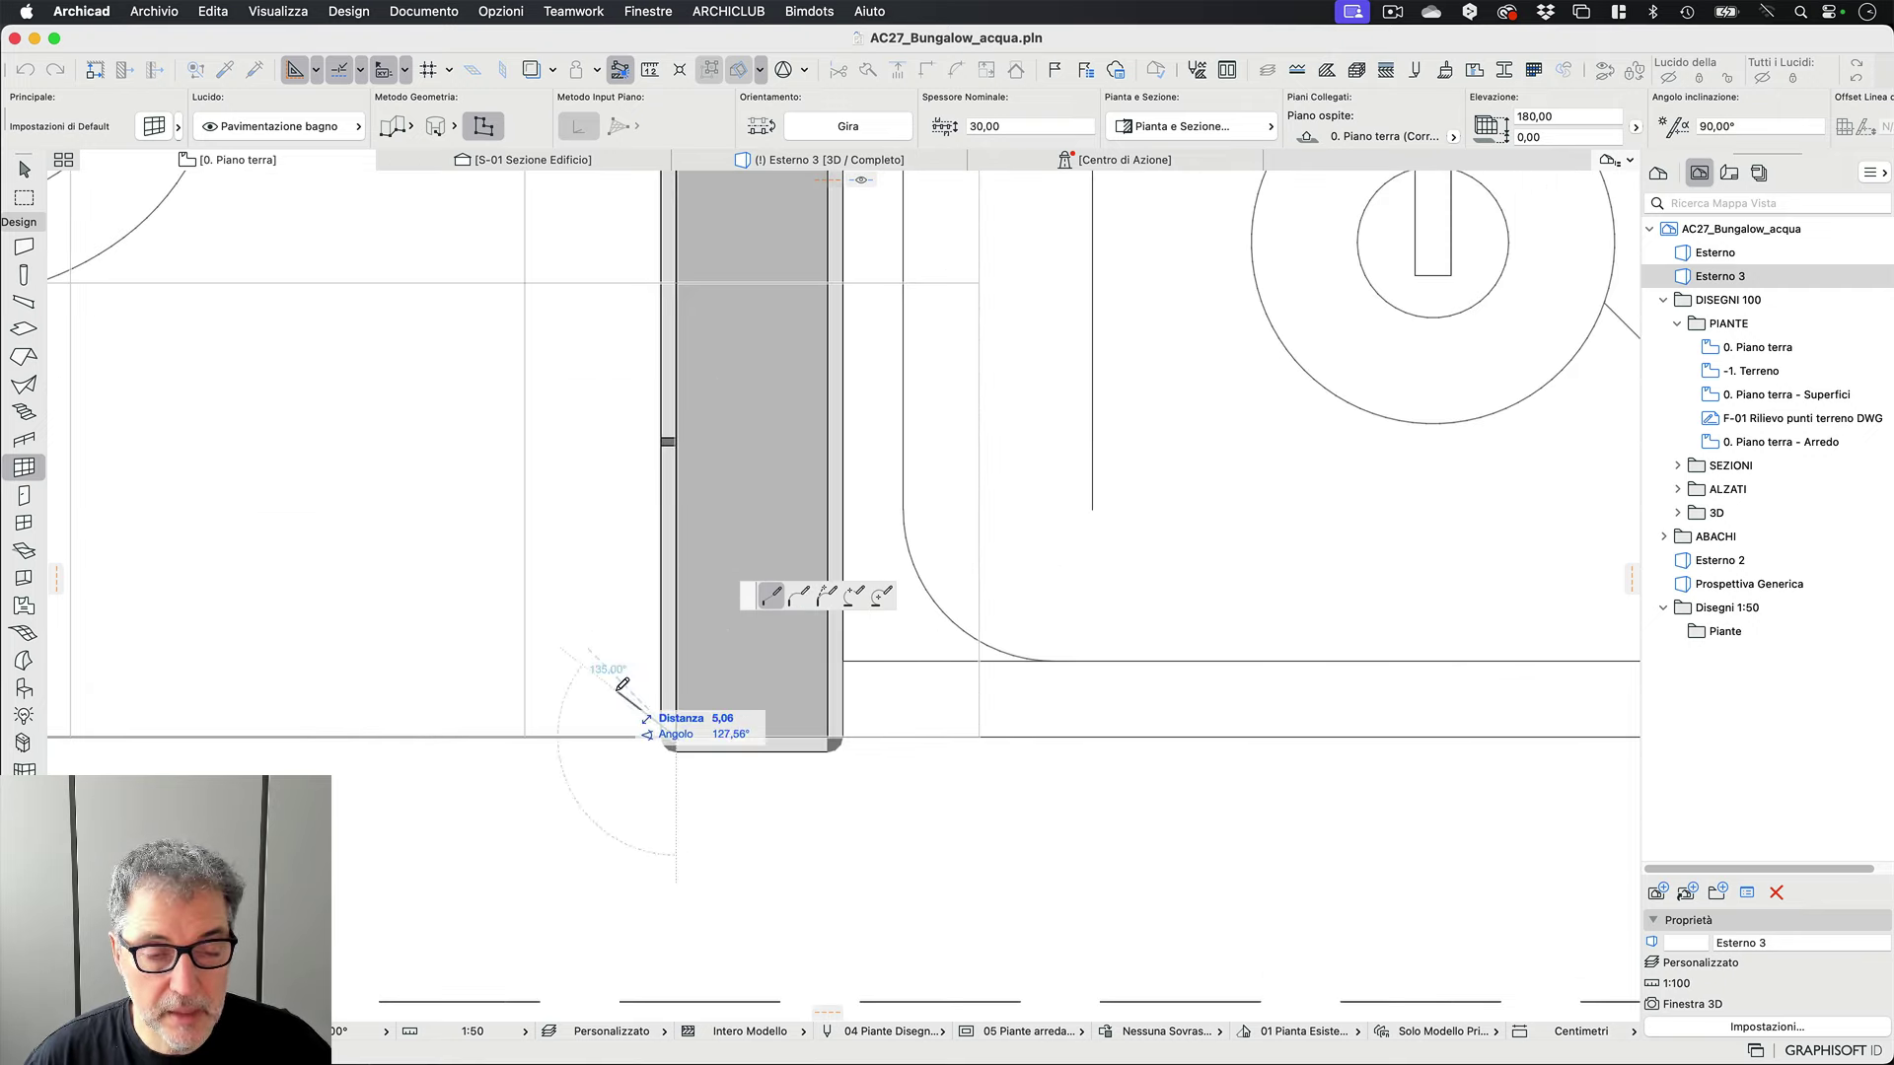
# - Extend the boundary 90 cm horizontally from the partition's lower-left corner, past the shower tray's front, to the sliding-door wall
pyautogui.scroll(-4, 612, 688)
pyautogui.scroll(-2, 612, 687)
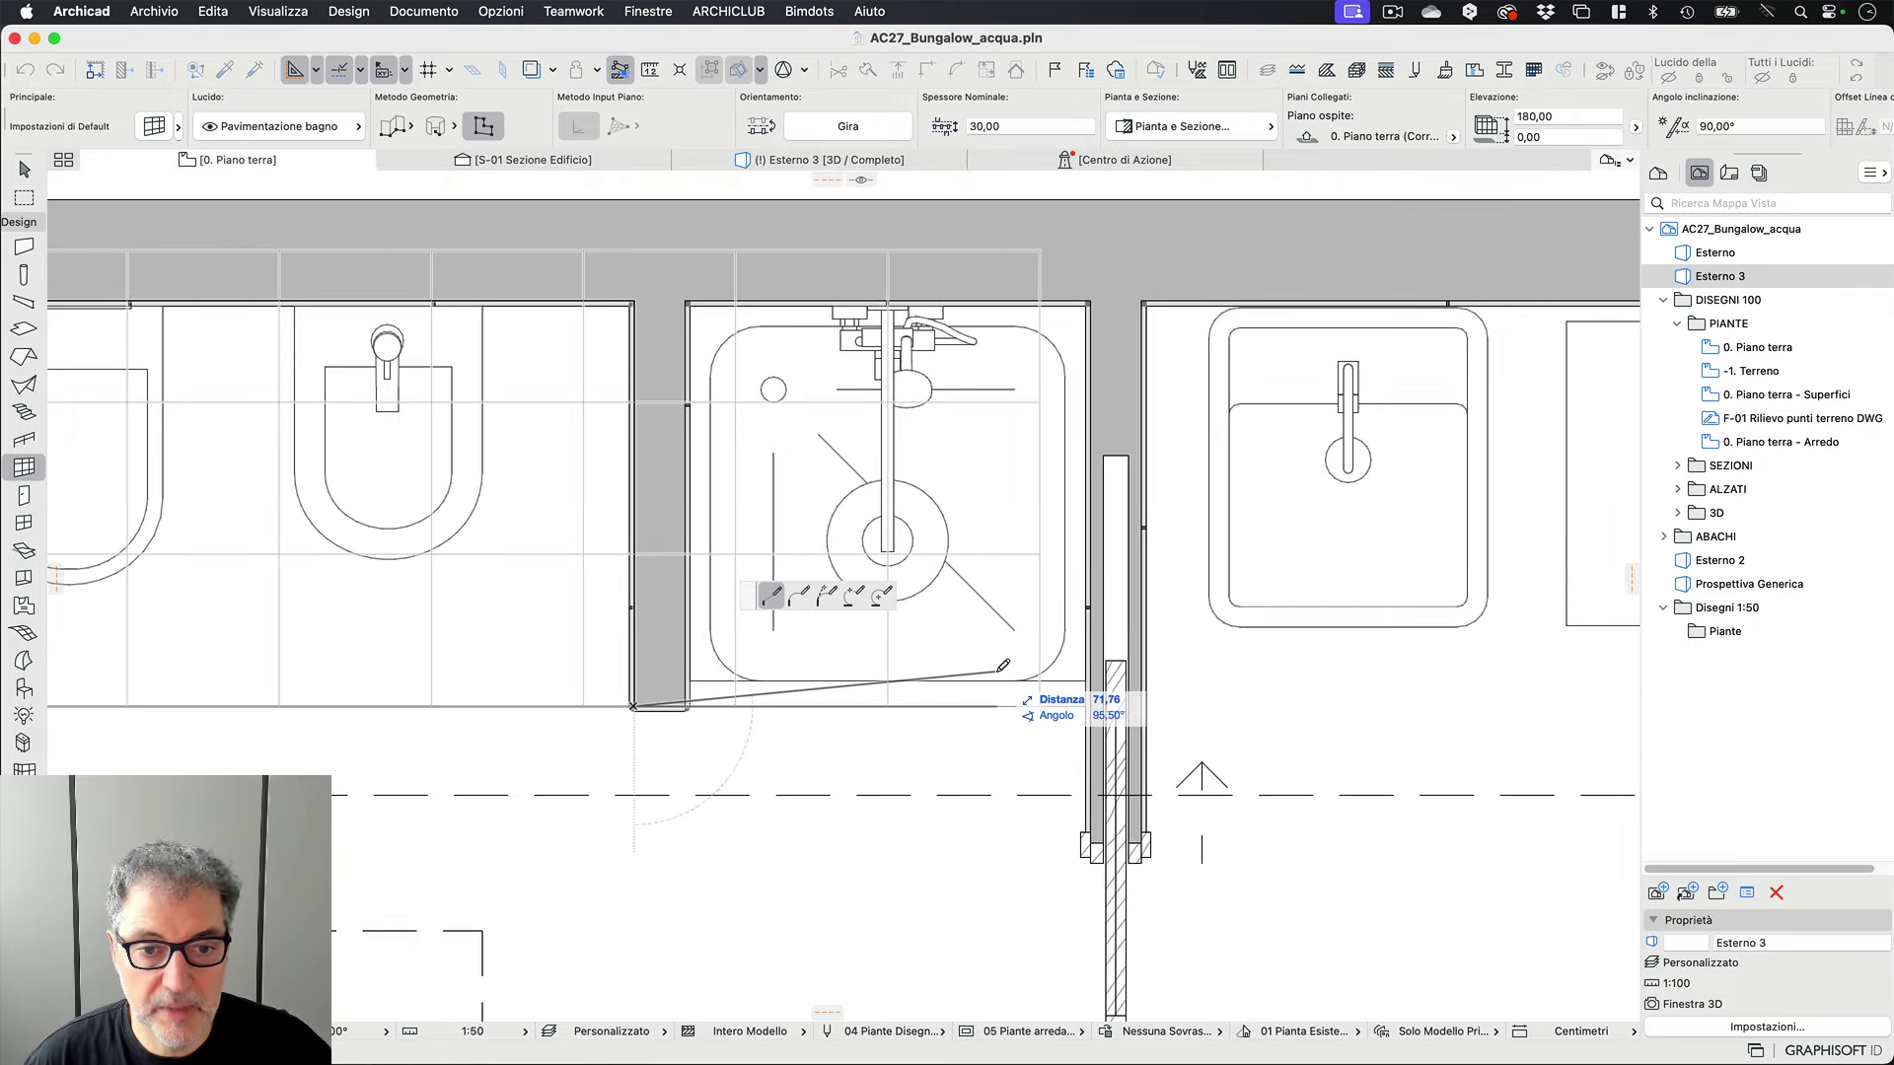
pyautogui.scroll(2, 1057, 687)
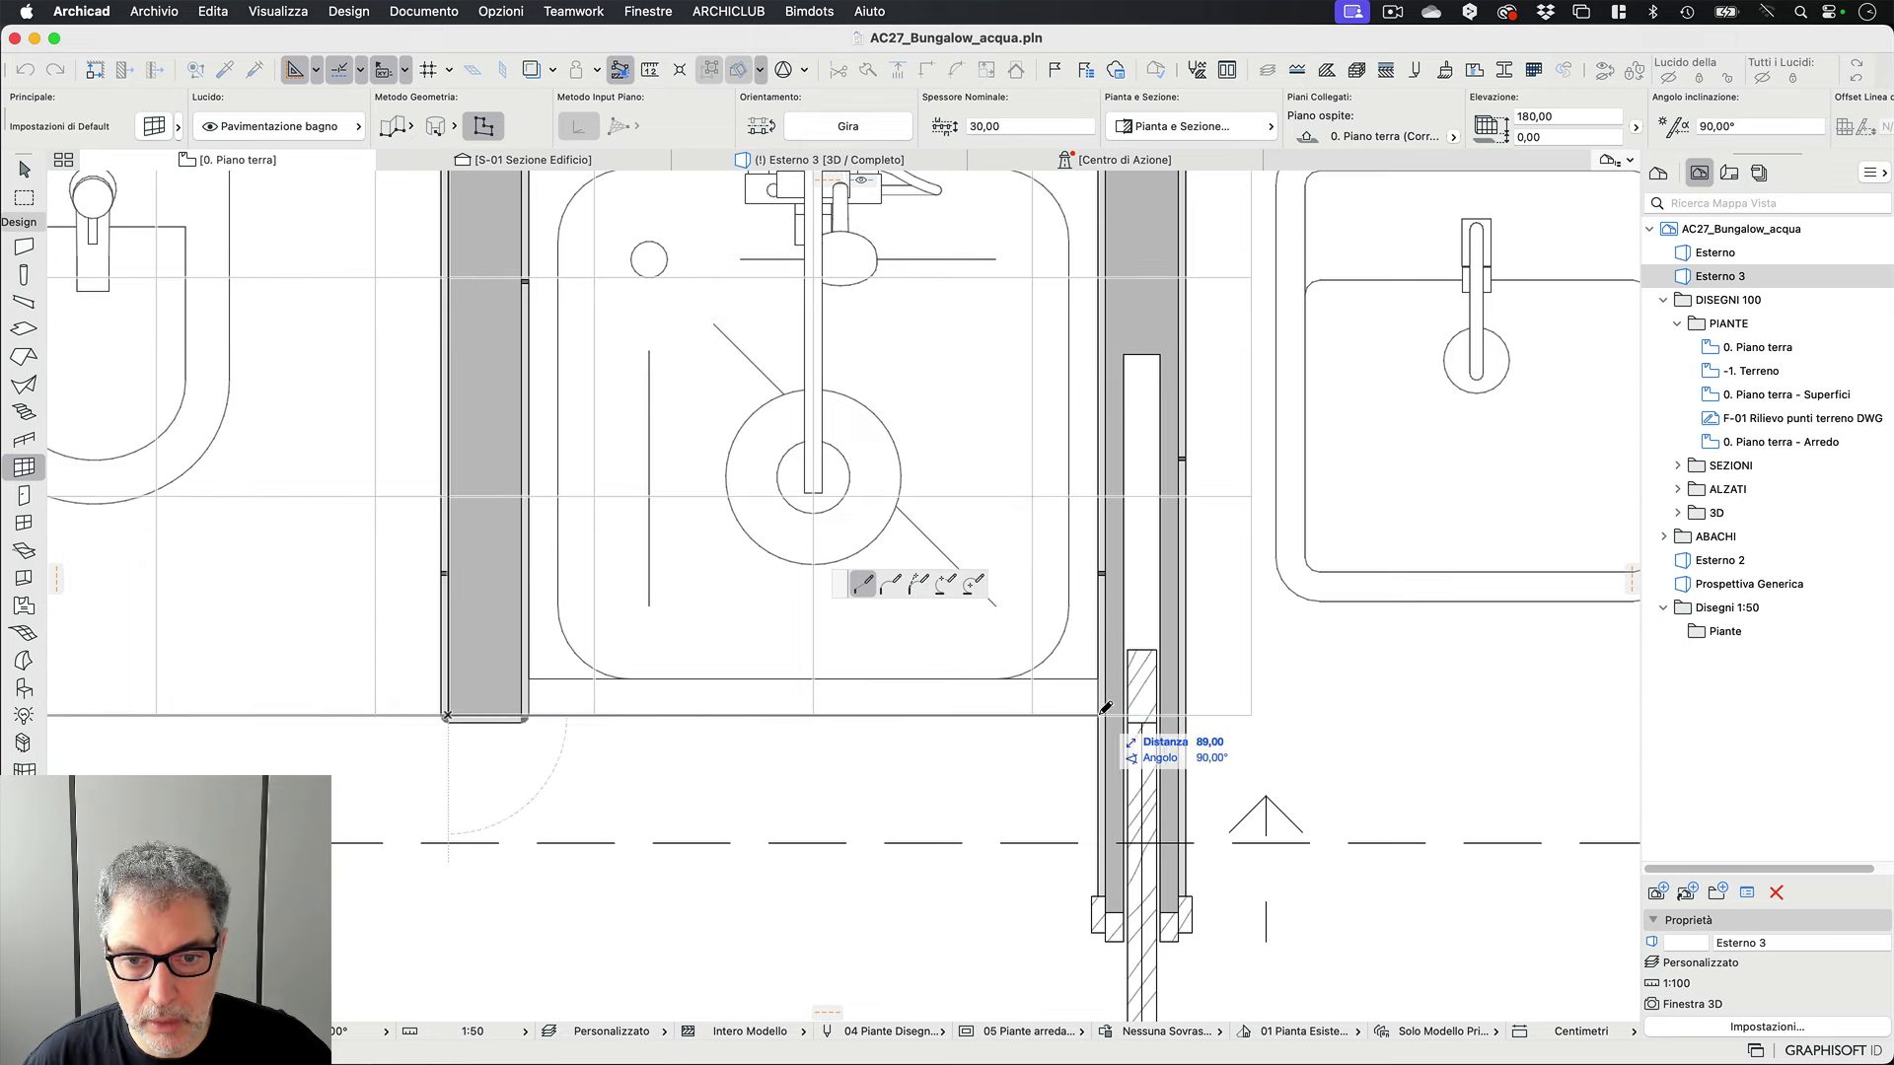
pyautogui.scroll(2, 1104, 708)
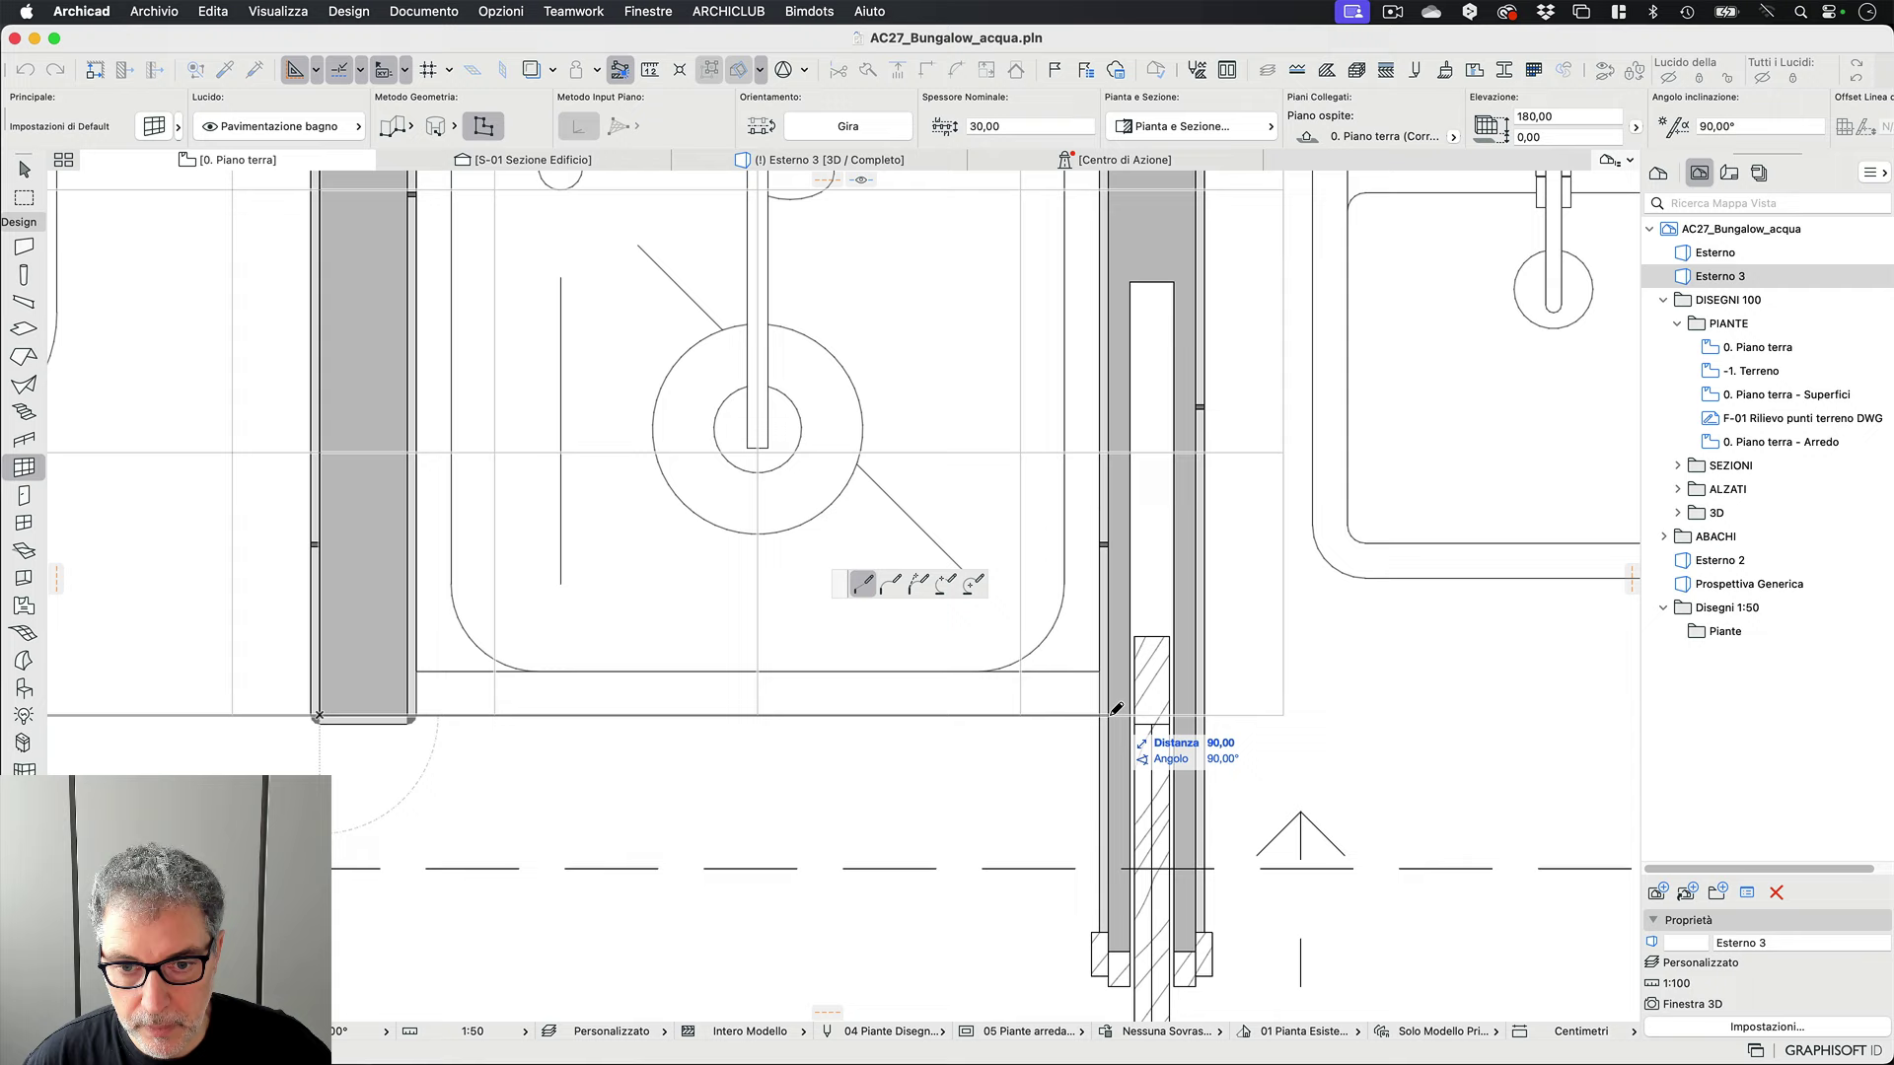
pyautogui.scroll(2, 1116, 708)
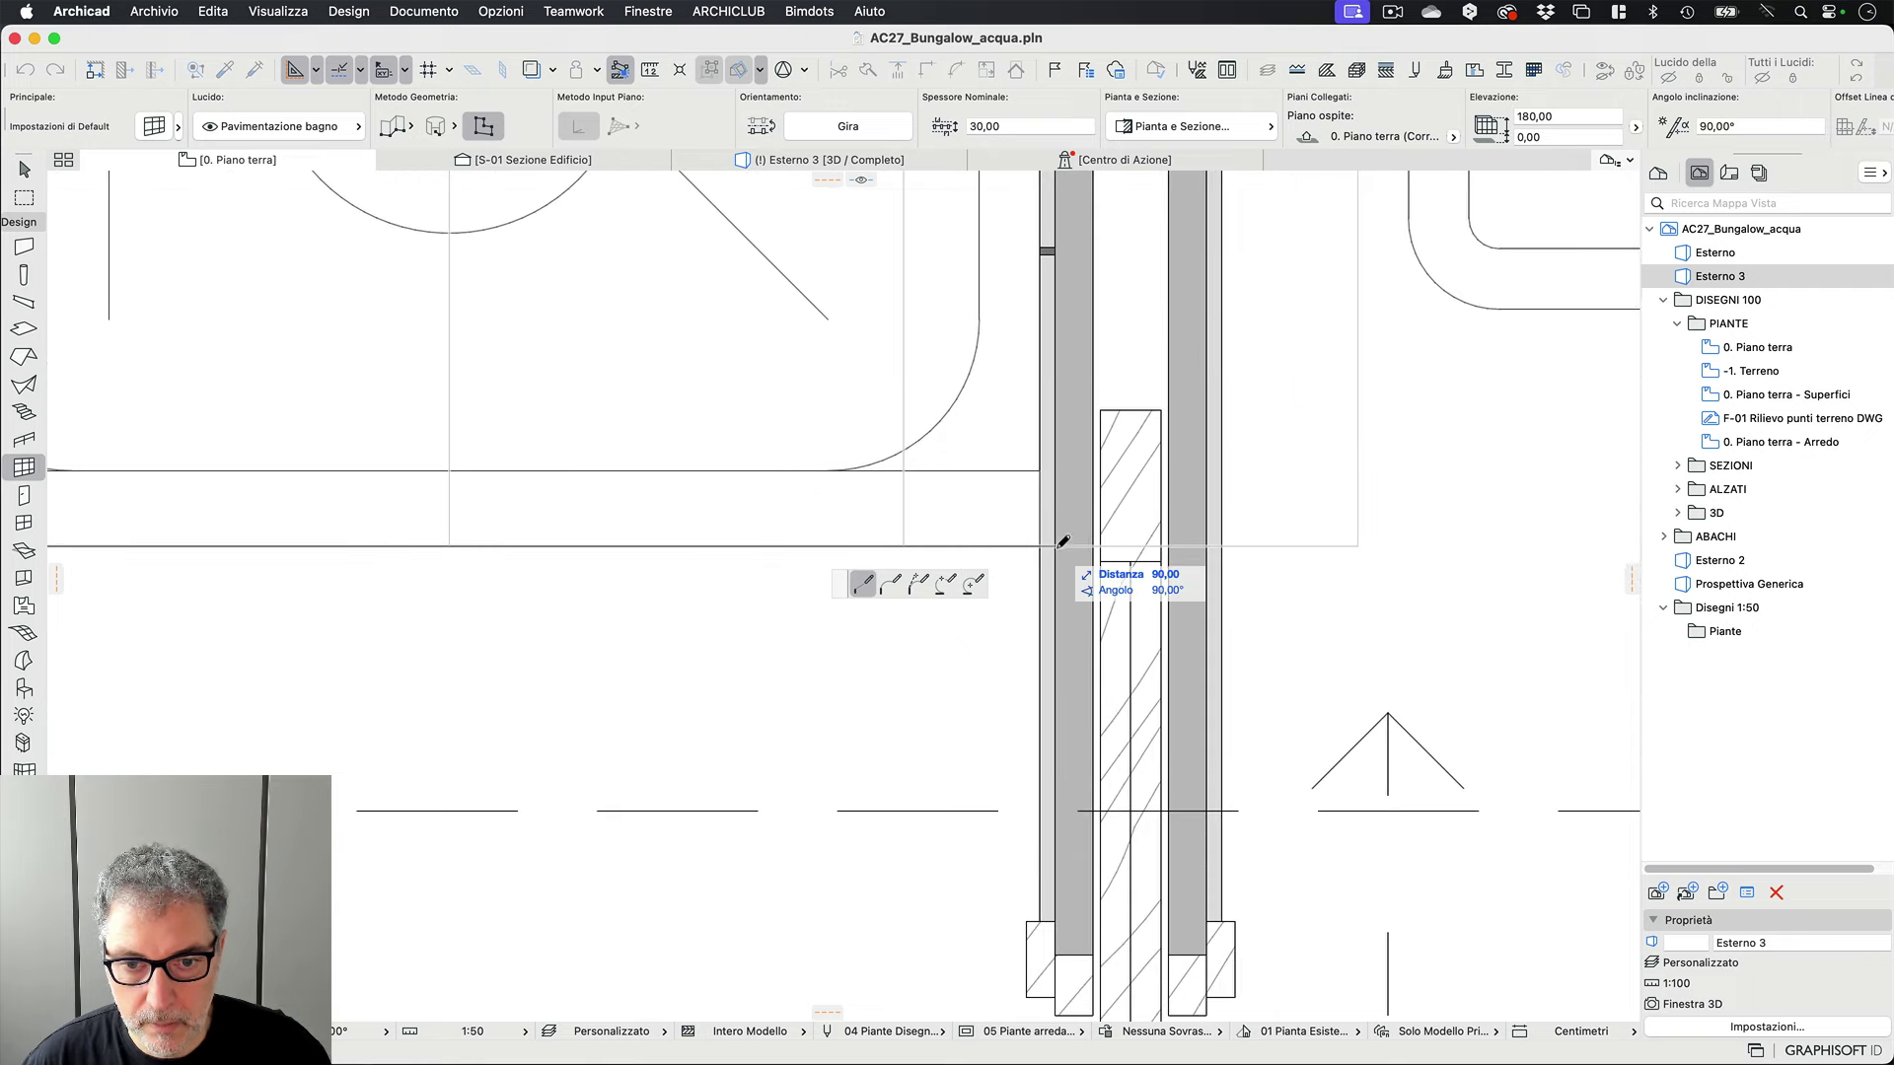
pyautogui.click(1057, 544)
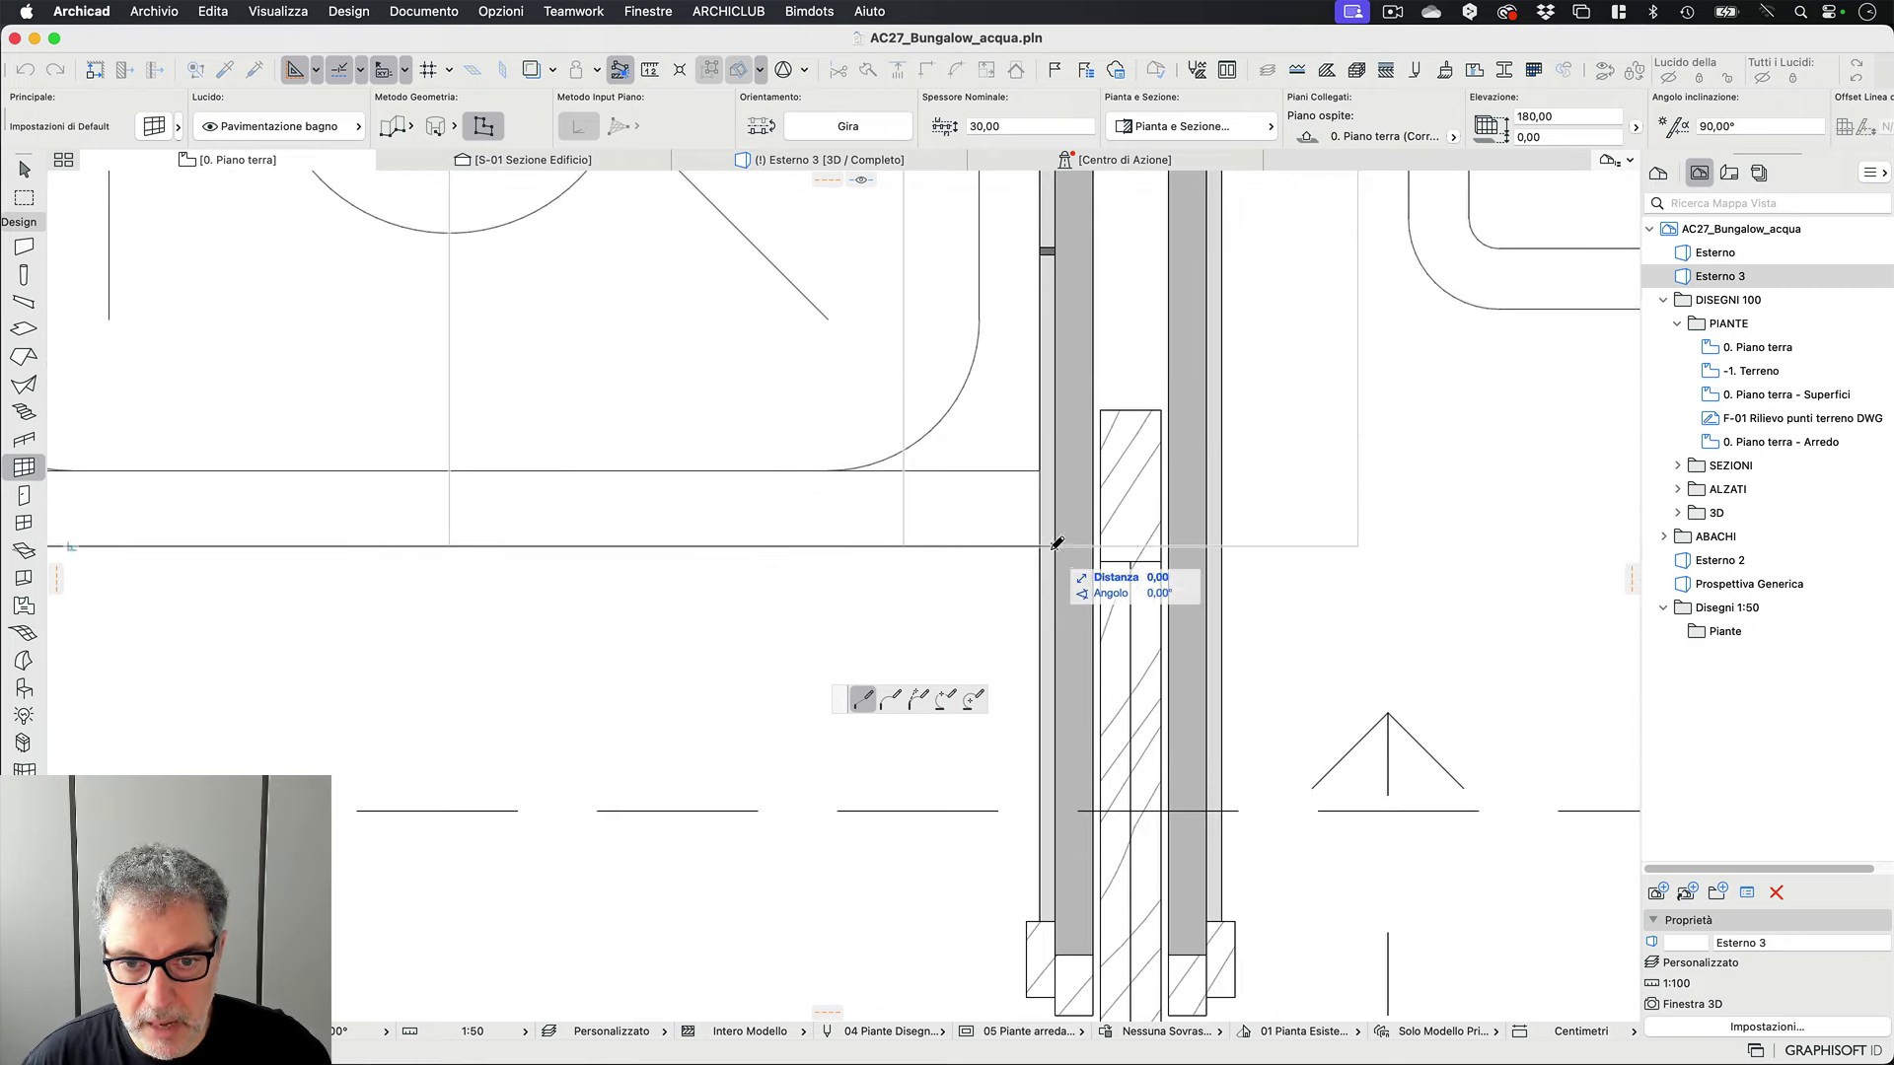
# - Continue the boundary down the sliding-door wall to the door jamb and 10 cm across the wall's thickness
pyautogui.scroll(-5, 1058, 544)
pyautogui.click(1002, 564)
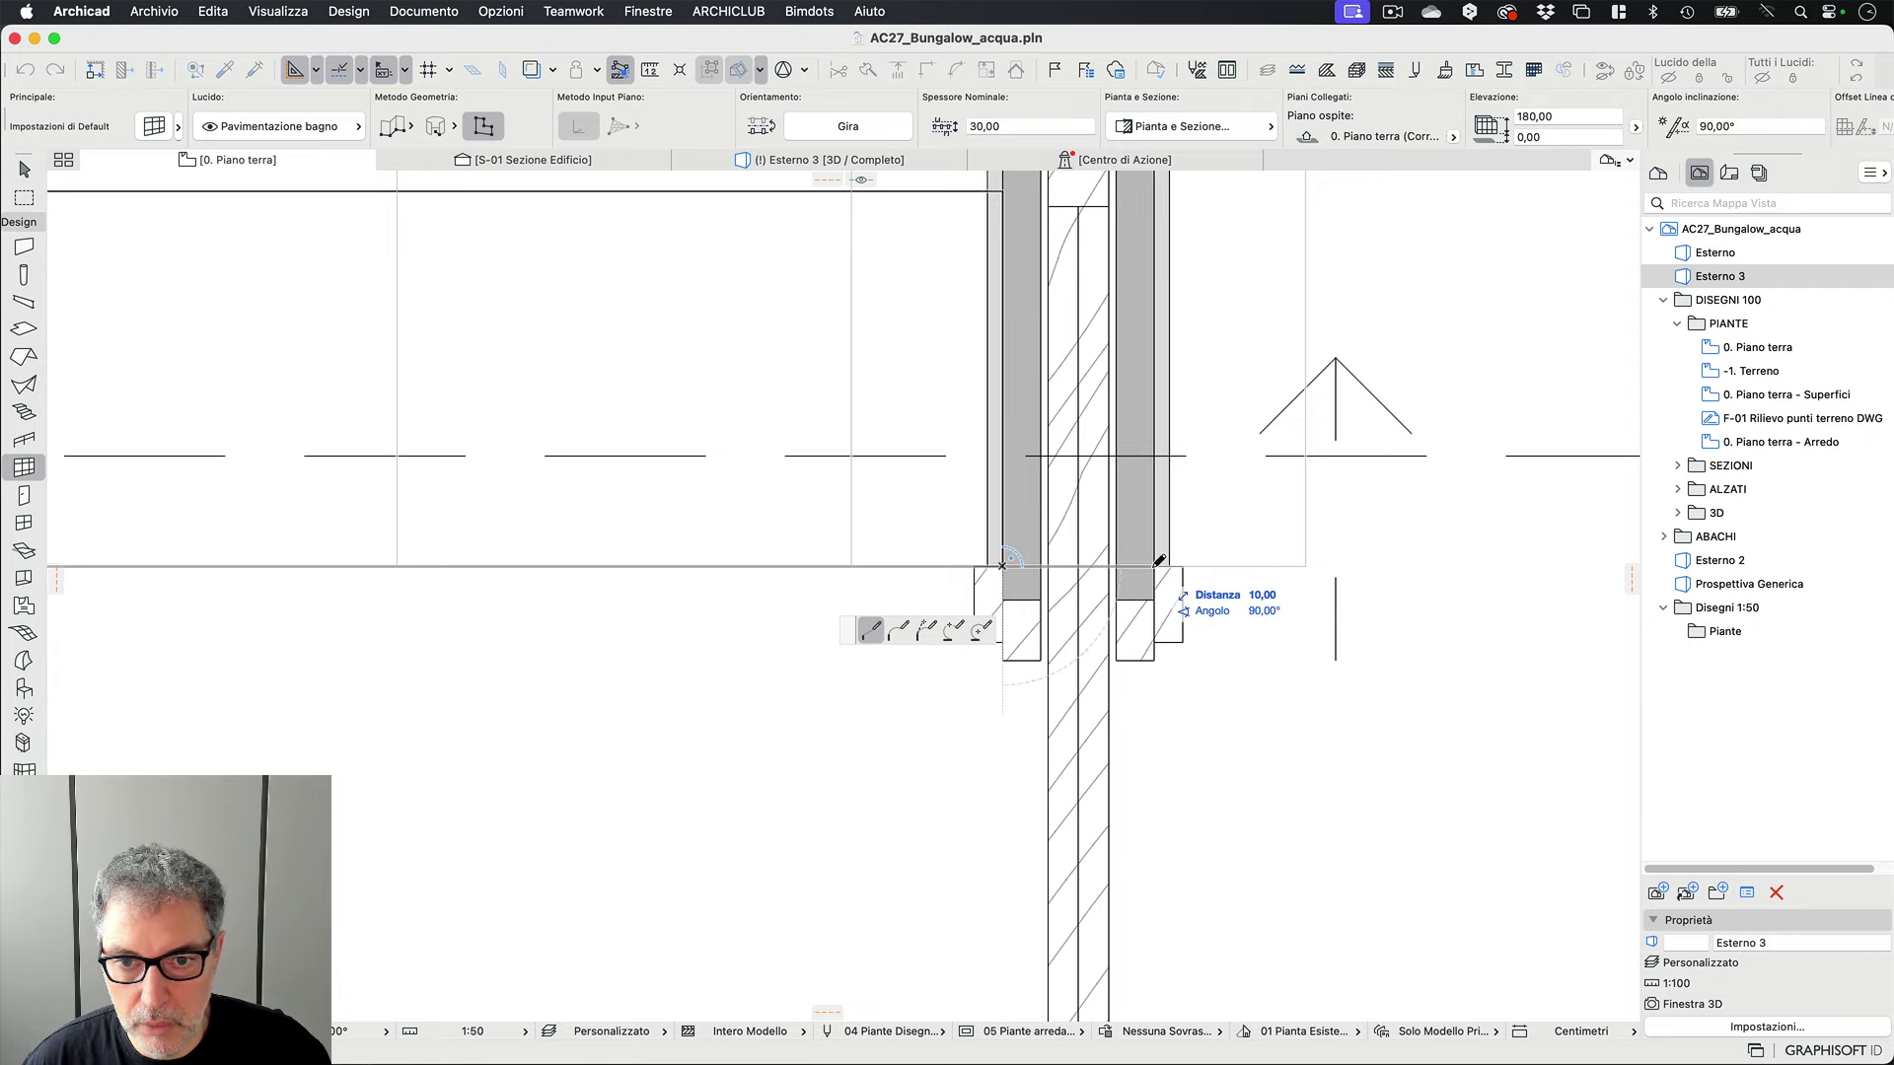
pyautogui.scroll(-5, 980, 698)
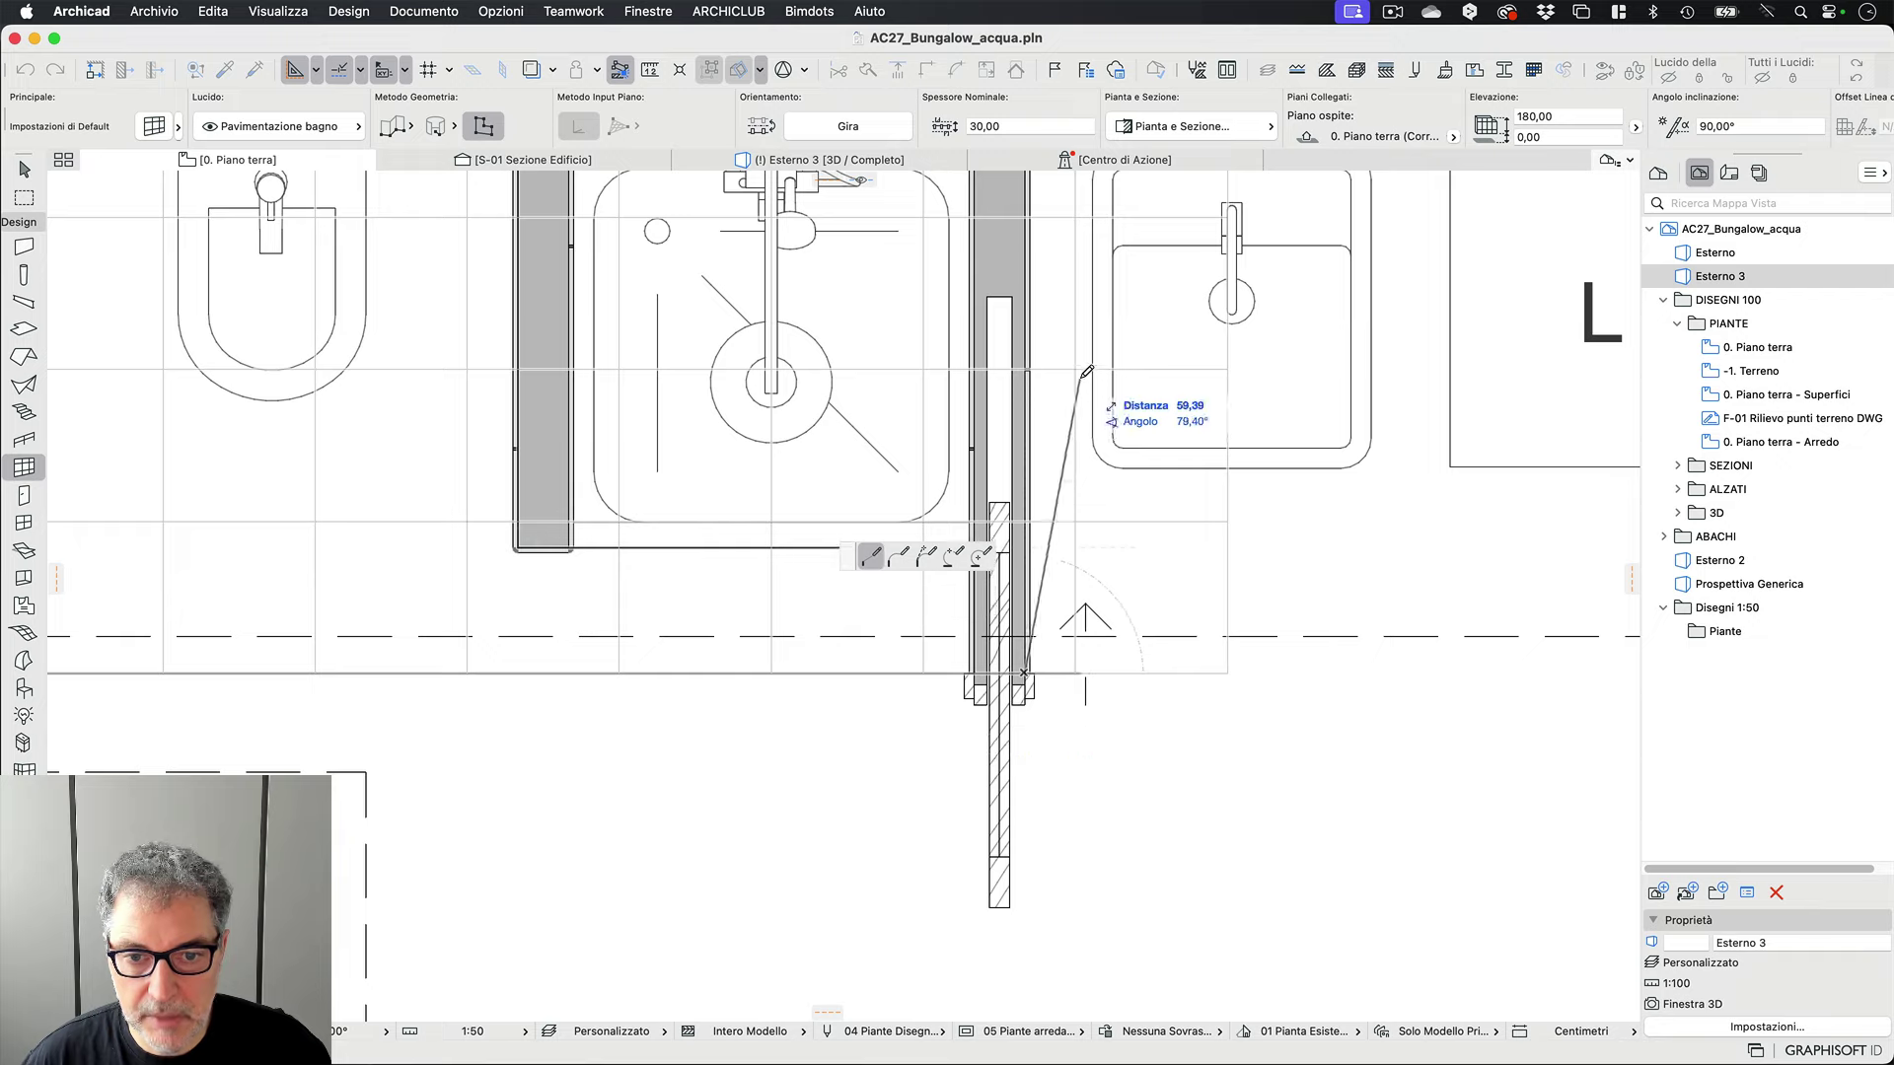
pyautogui.scroll(1, 1086, 371)
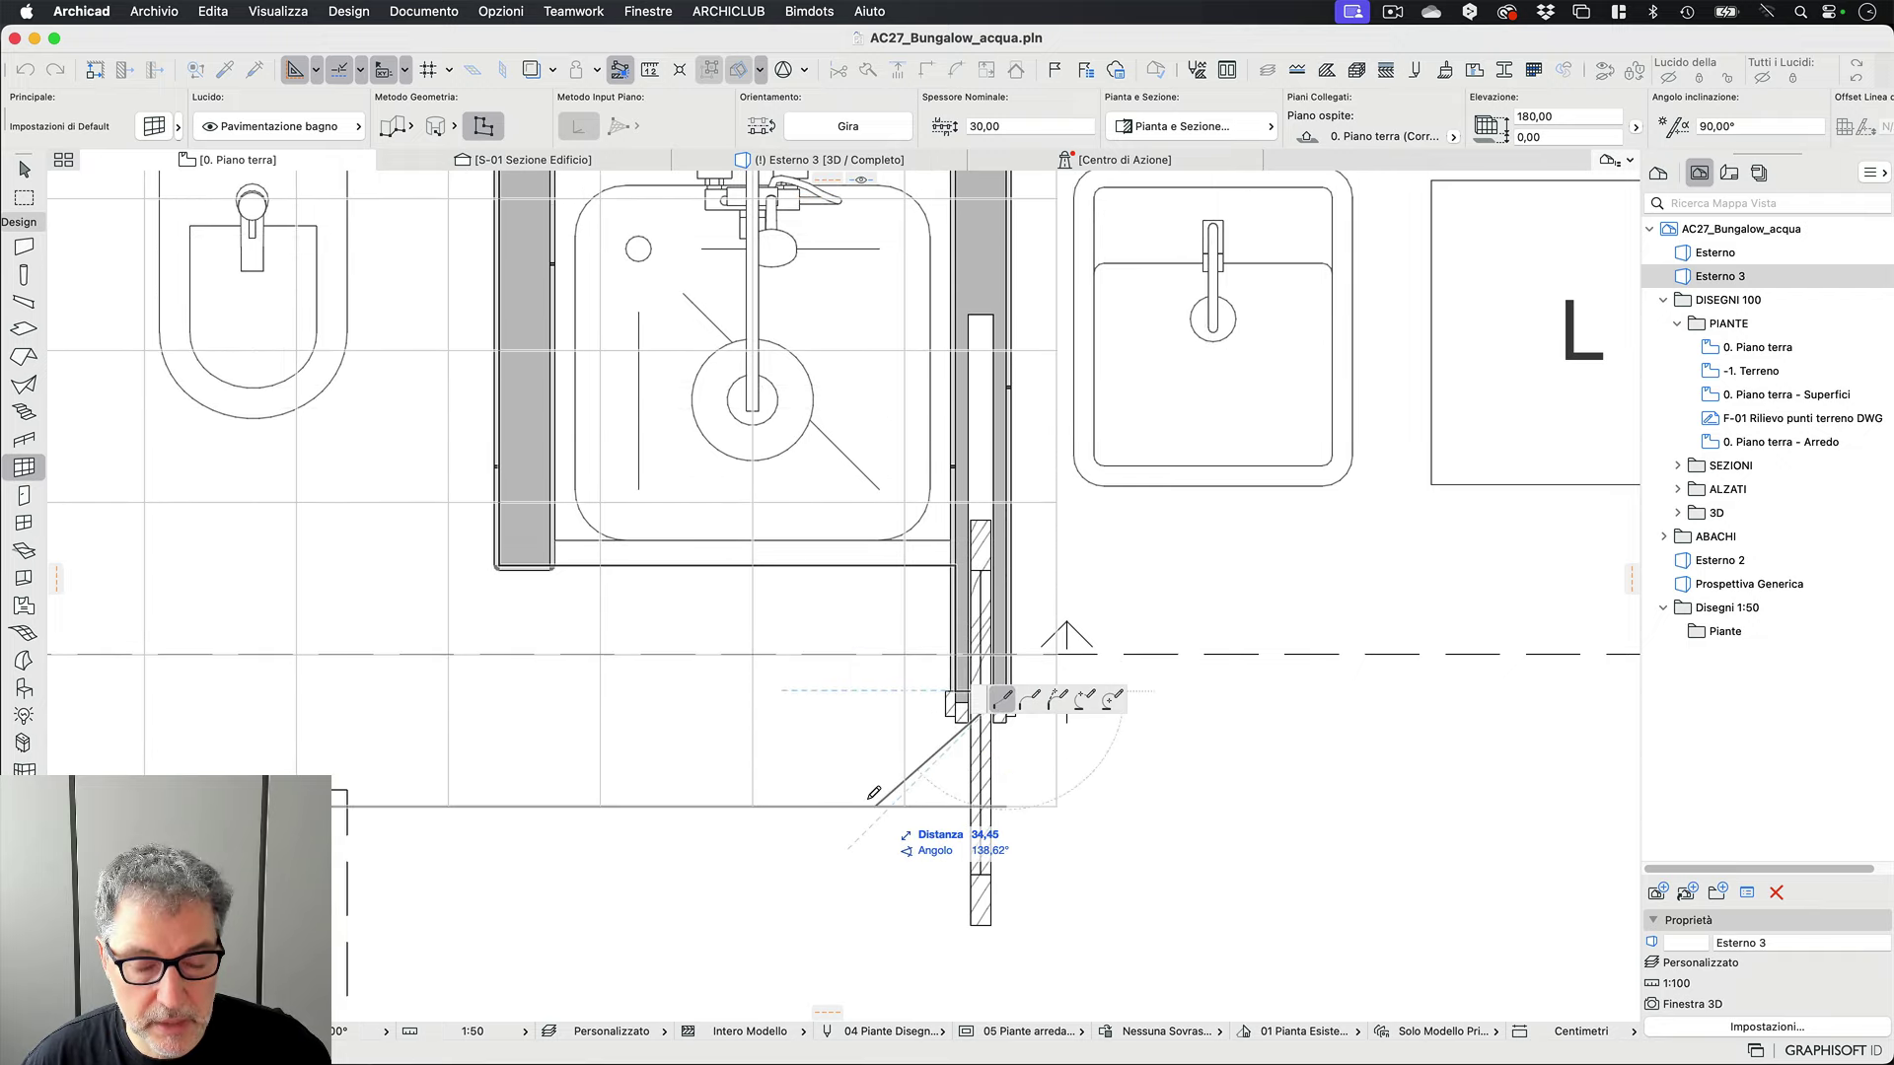